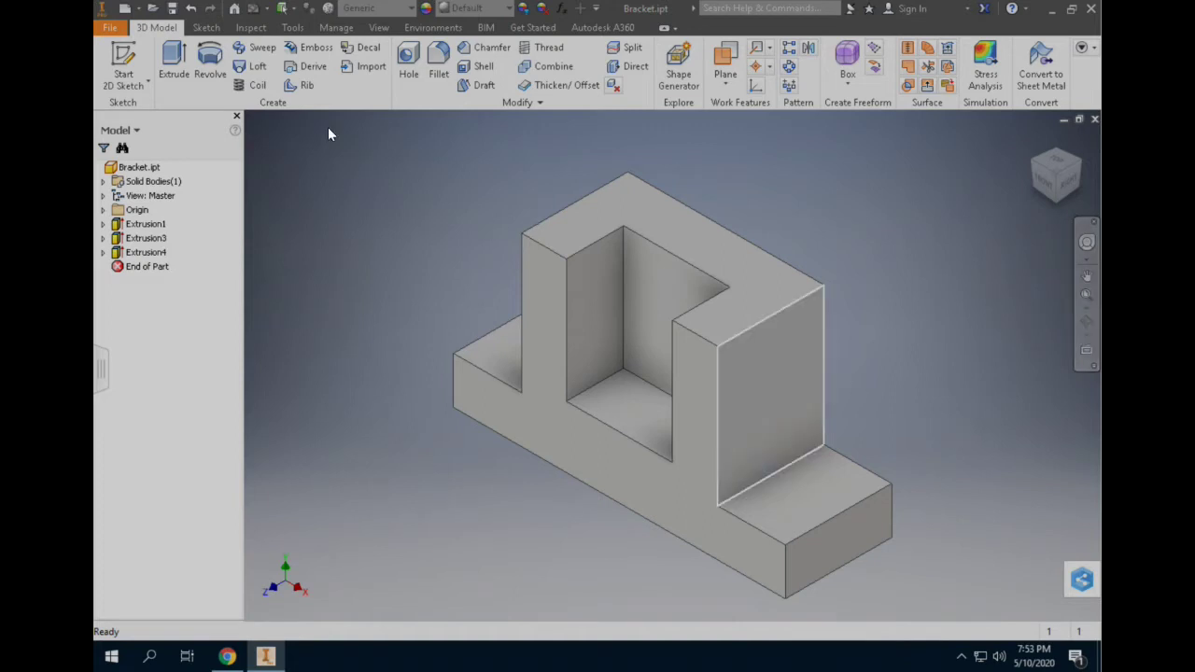
# Start a sketch on the top face of the bracket's right base flange and project both flange faces into it
pyautogui.click(125, 59)
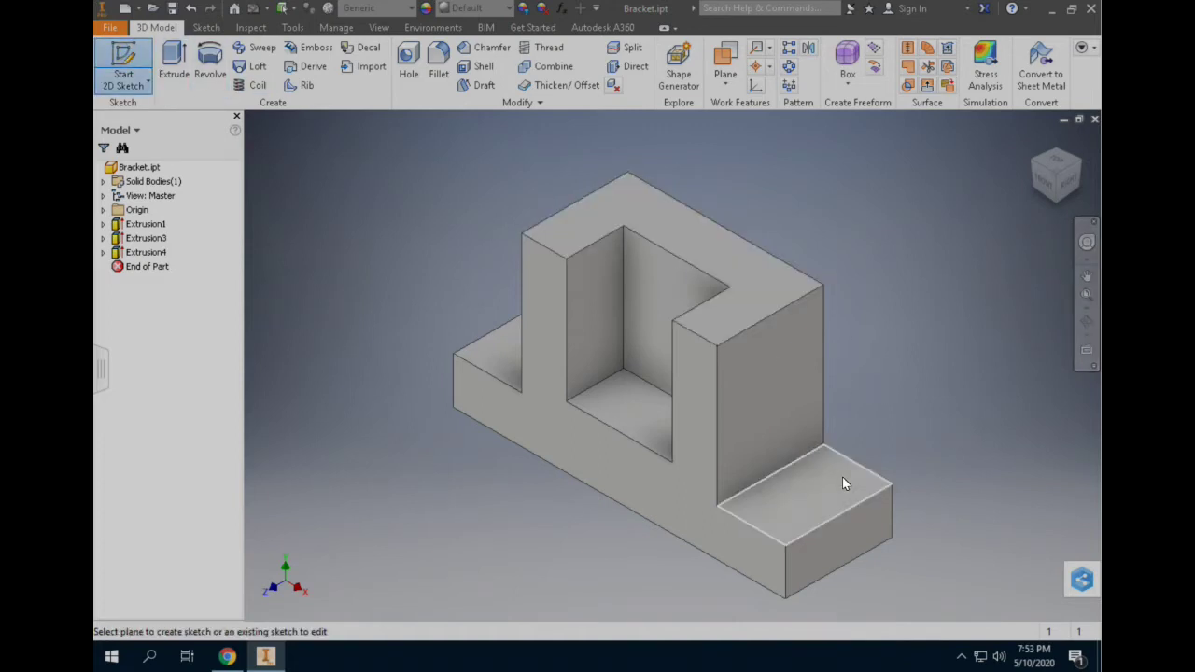
pyautogui.click(802, 509)
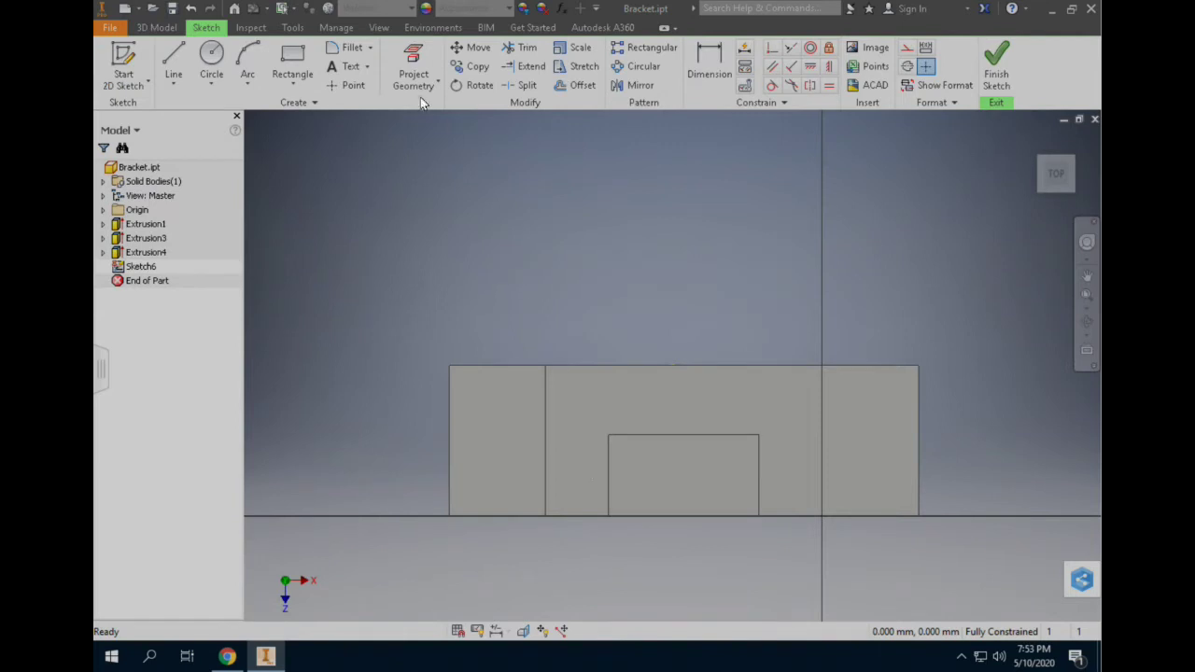
pyautogui.click(410, 67)
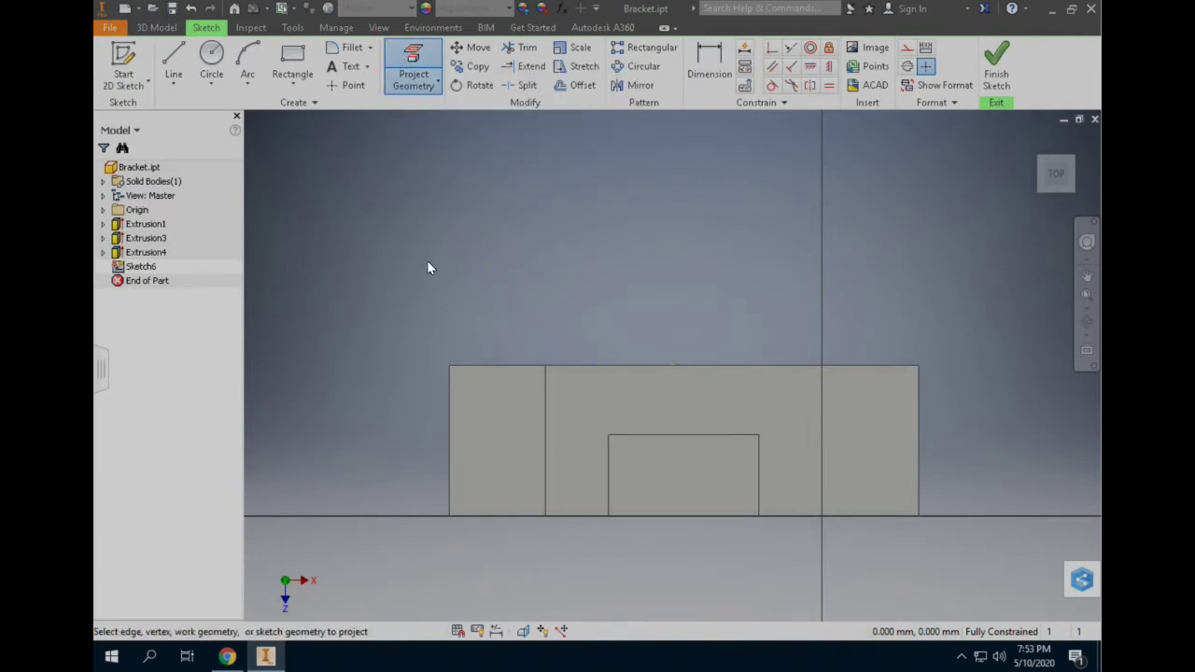
pyautogui.click(490, 421)
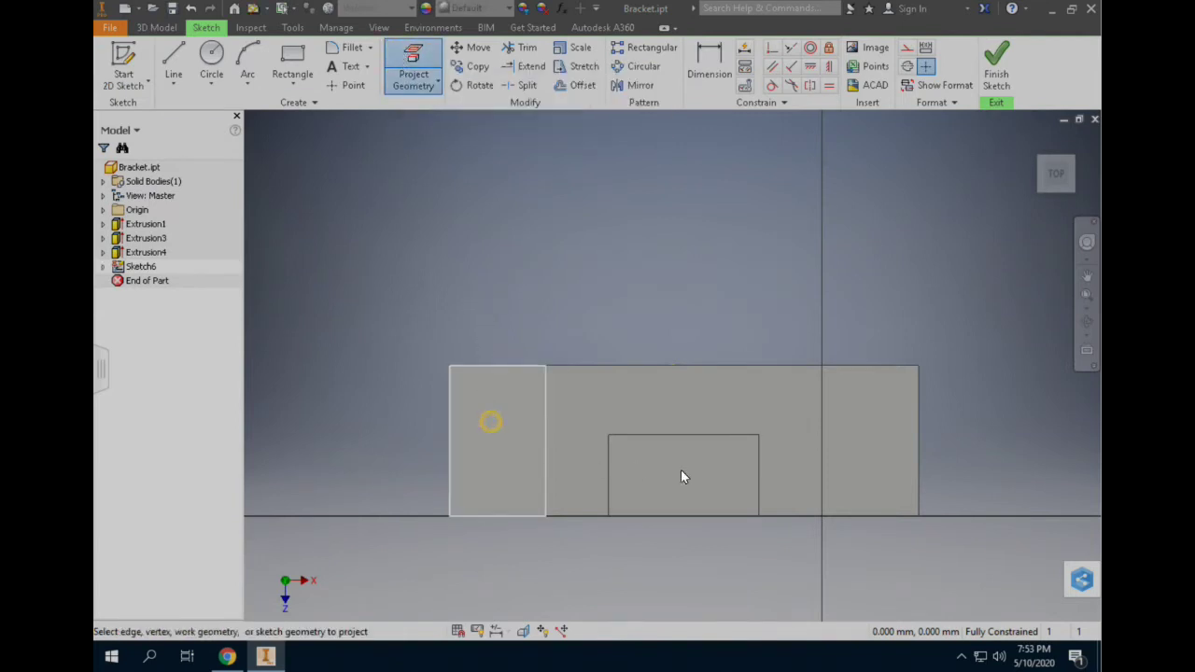
pyautogui.click(900, 464)
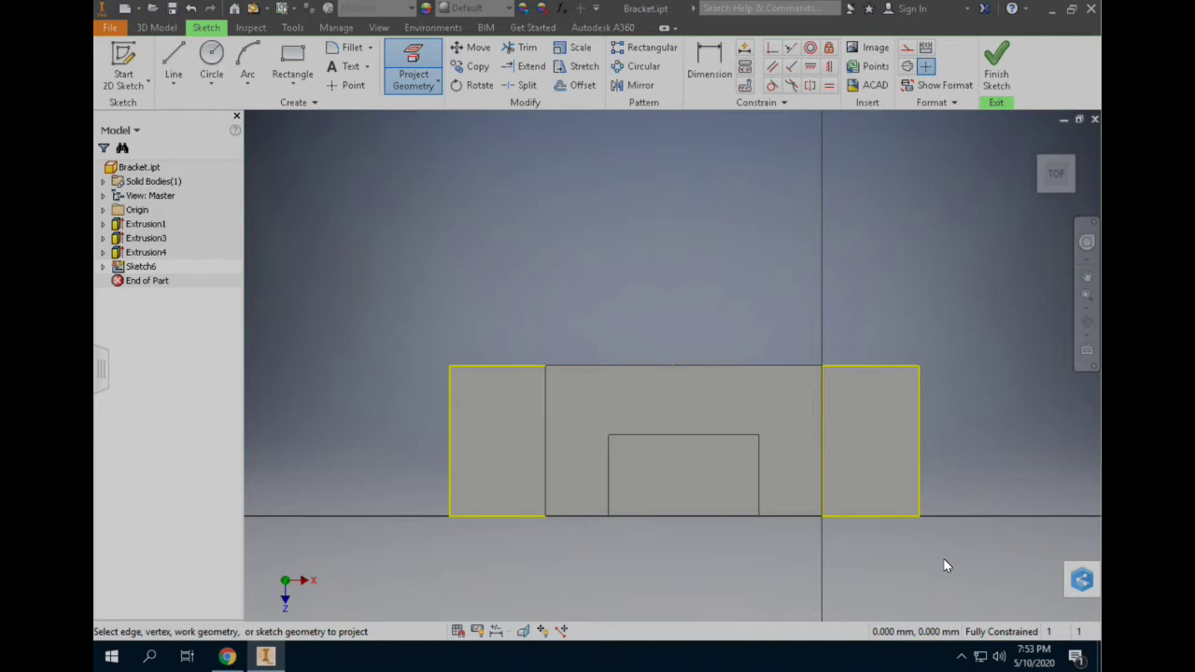
pyautogui.press('Escape')
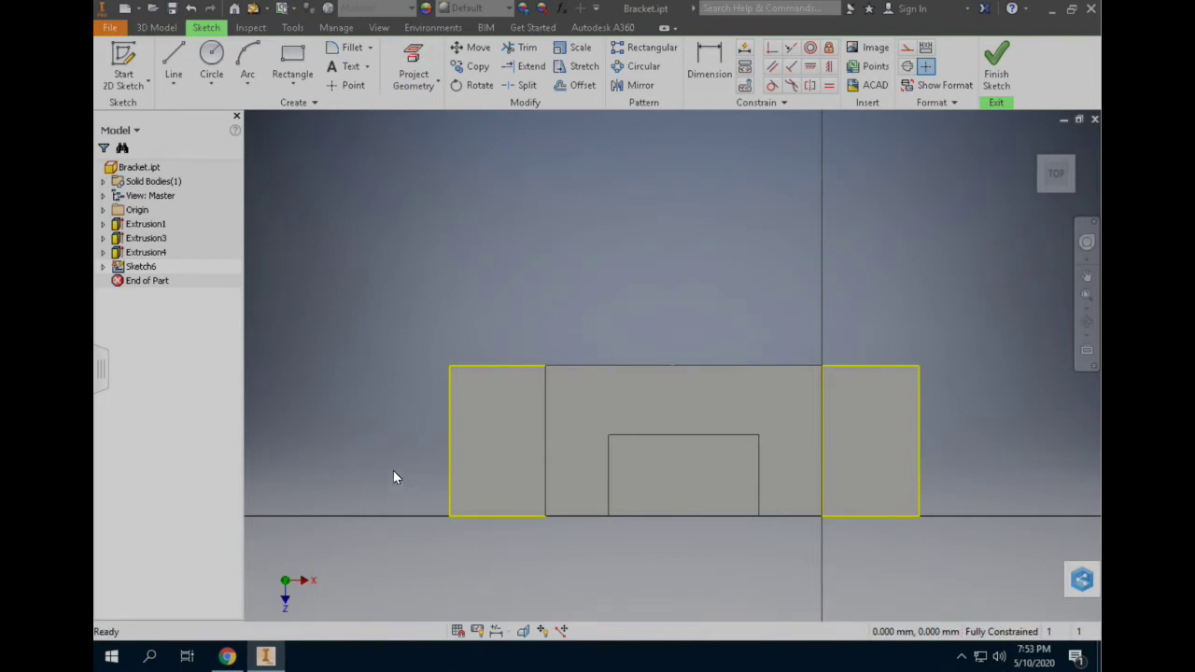
# Place one sketch point near the middle of each projected flange outline as hole centers
pyautogui.click(346, 85)
pyautogui.click(491, 433)
pyautogui.click(869, 441)
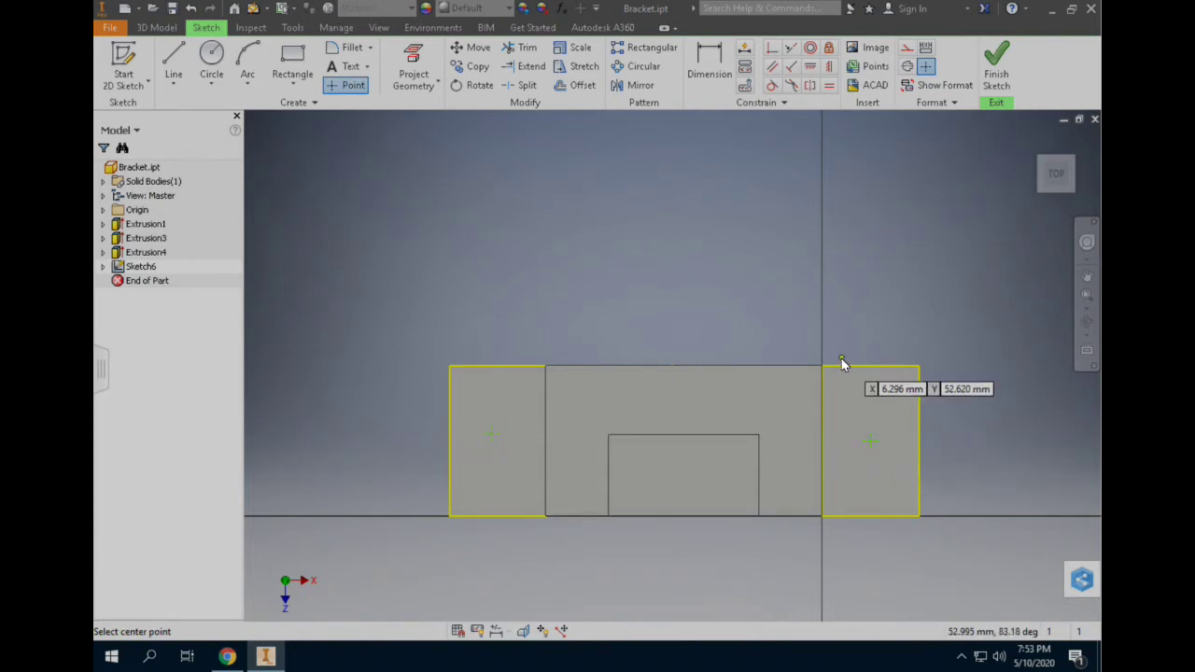
pyautogui.press('Escape')
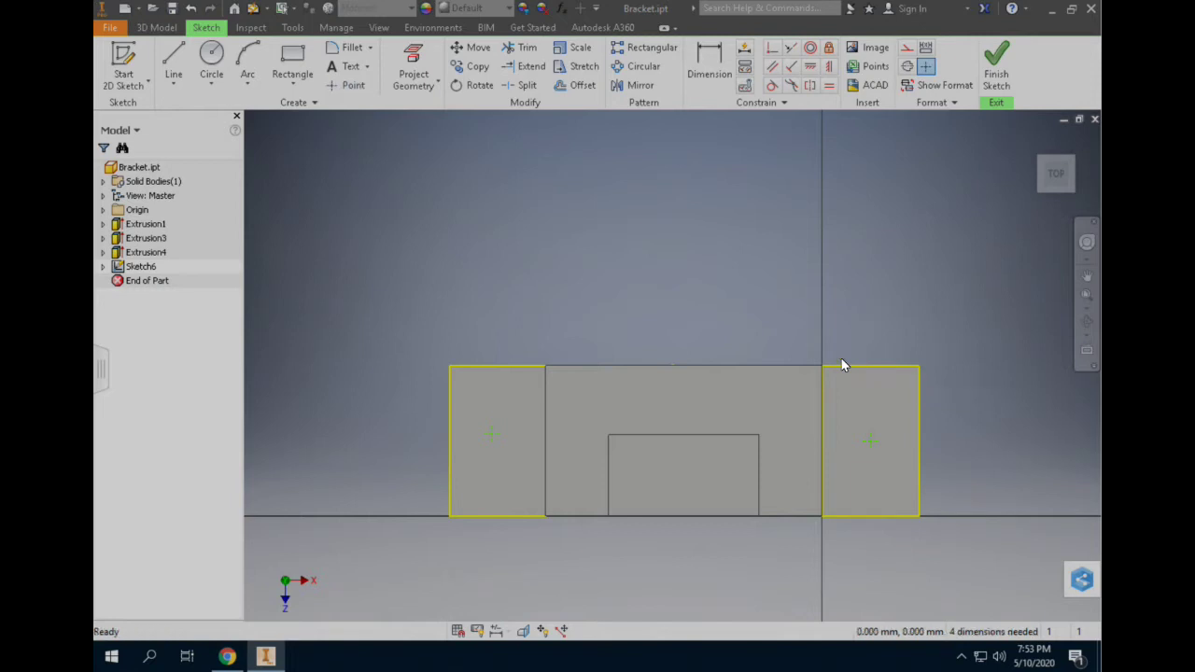
# Dimension the left flange's point 16 mm from the flange's outer end edge
pyautogui.click(706, 71)
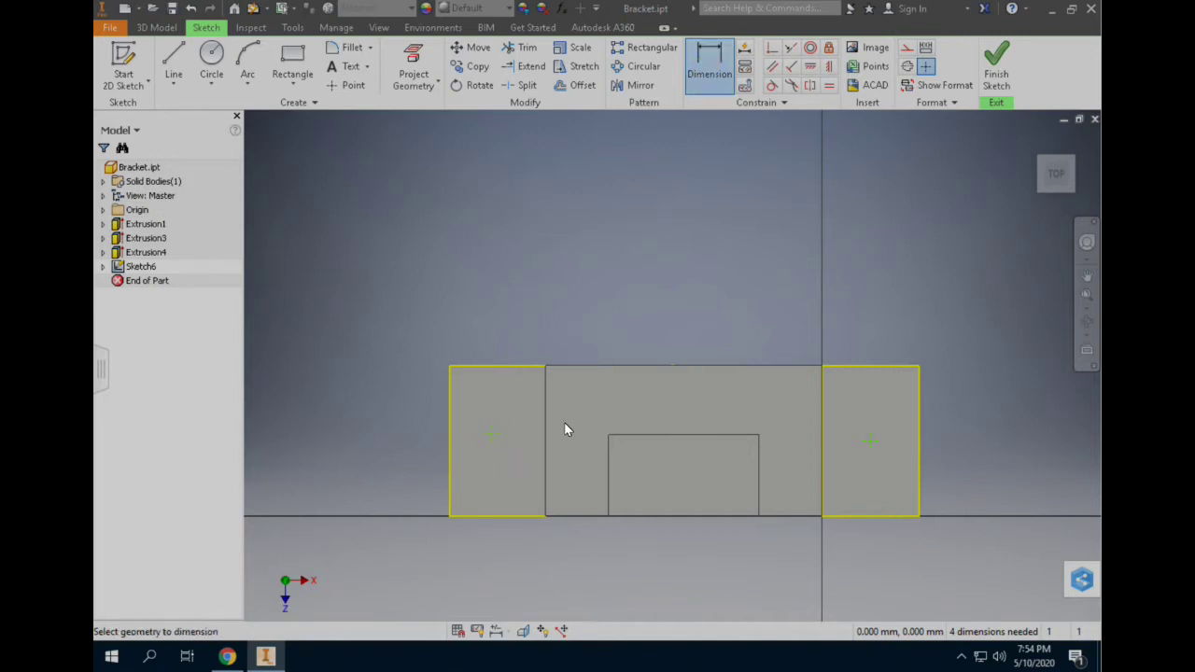
pyautogui.click(449, 425)
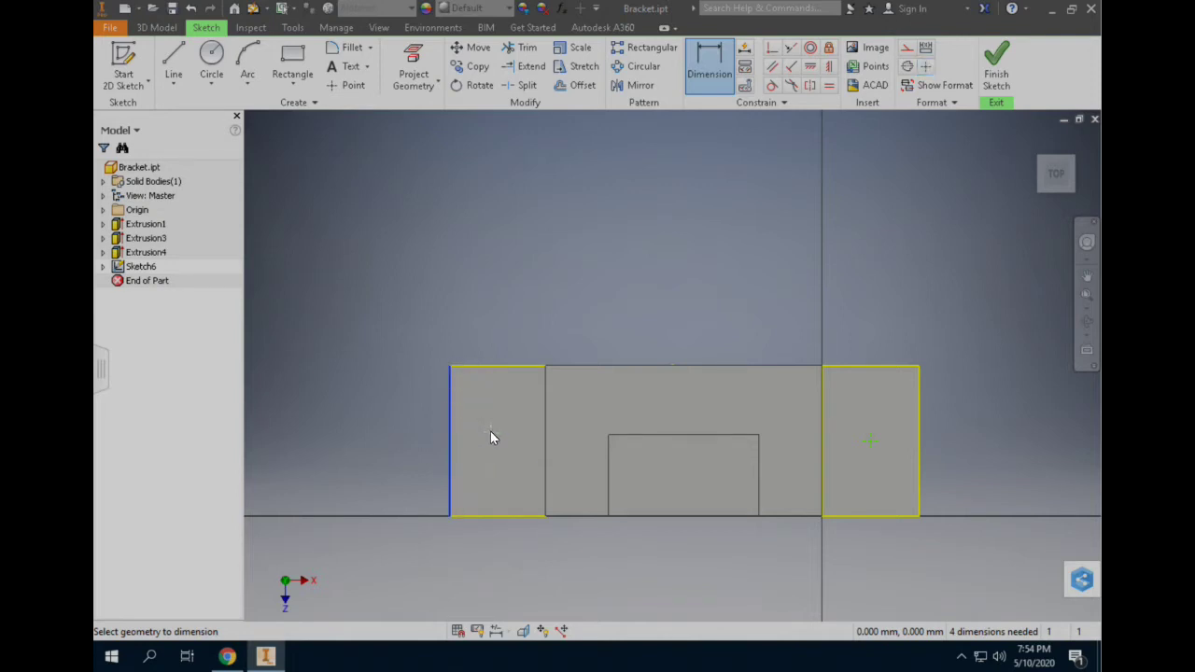
pyautogui.click(490, 432)
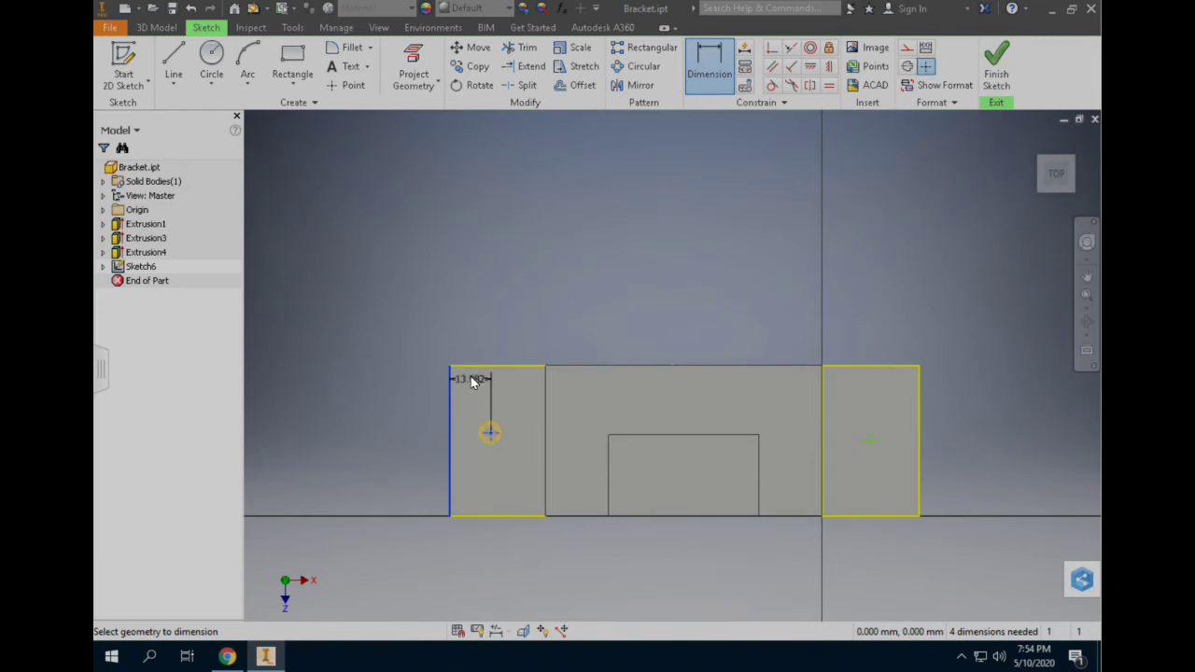
pyautogui.click(467, 290)
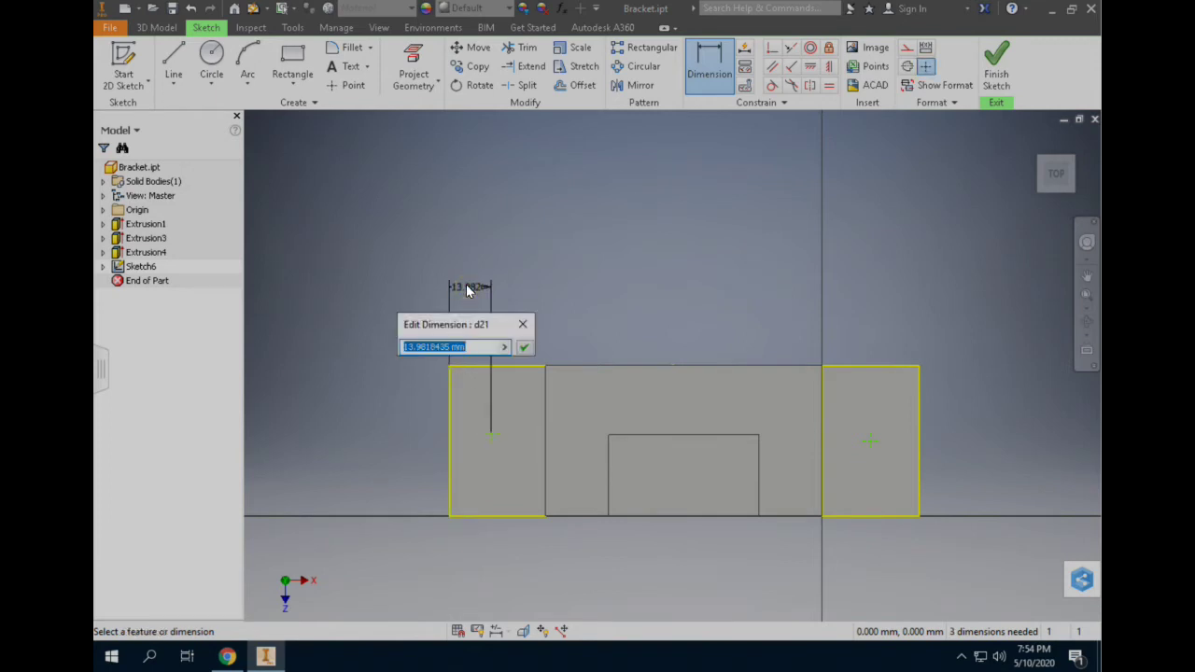
pyautogui.write('16')
pyautogui.press('Return')
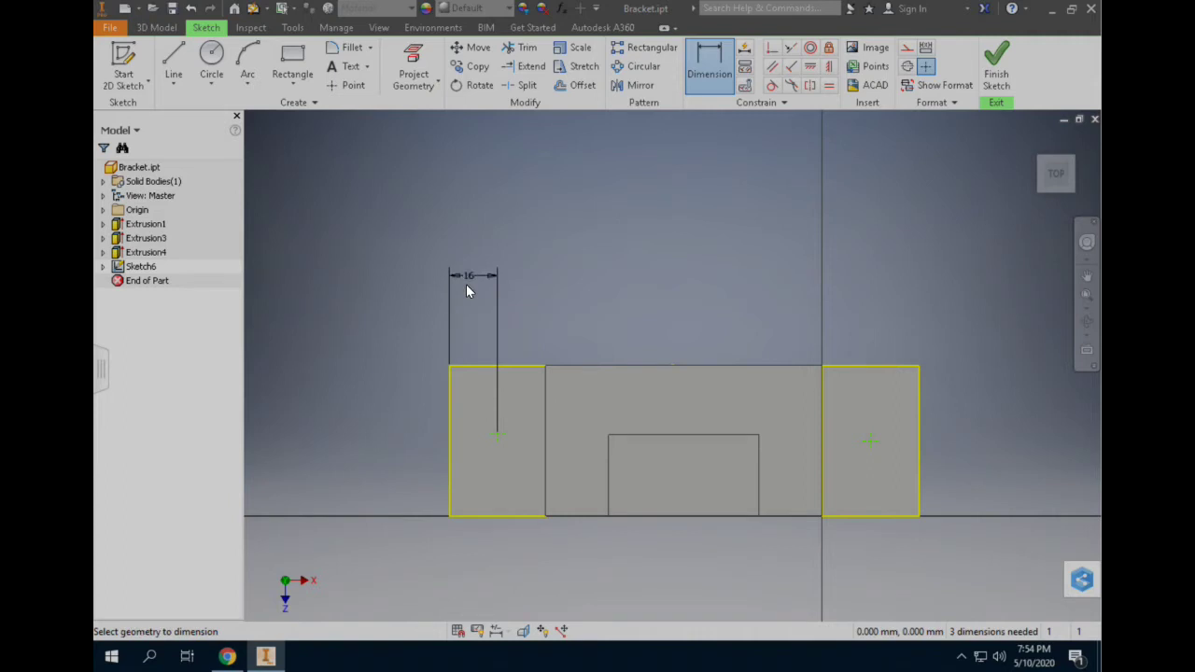
# Dimension the right flange's point 16 mm from the flange's outer end edge
pyautogui.click(918, 431)
pyautogui.click(870, 441)
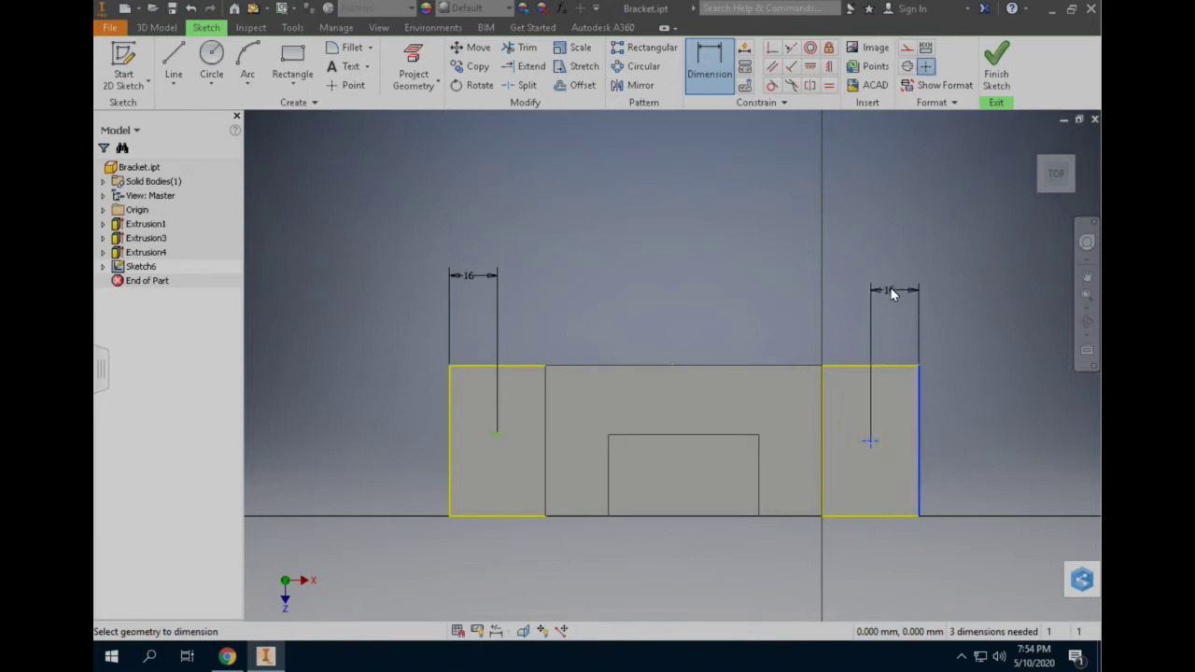
pyautogui.click(891, 291)
pyautogui.press('Return')
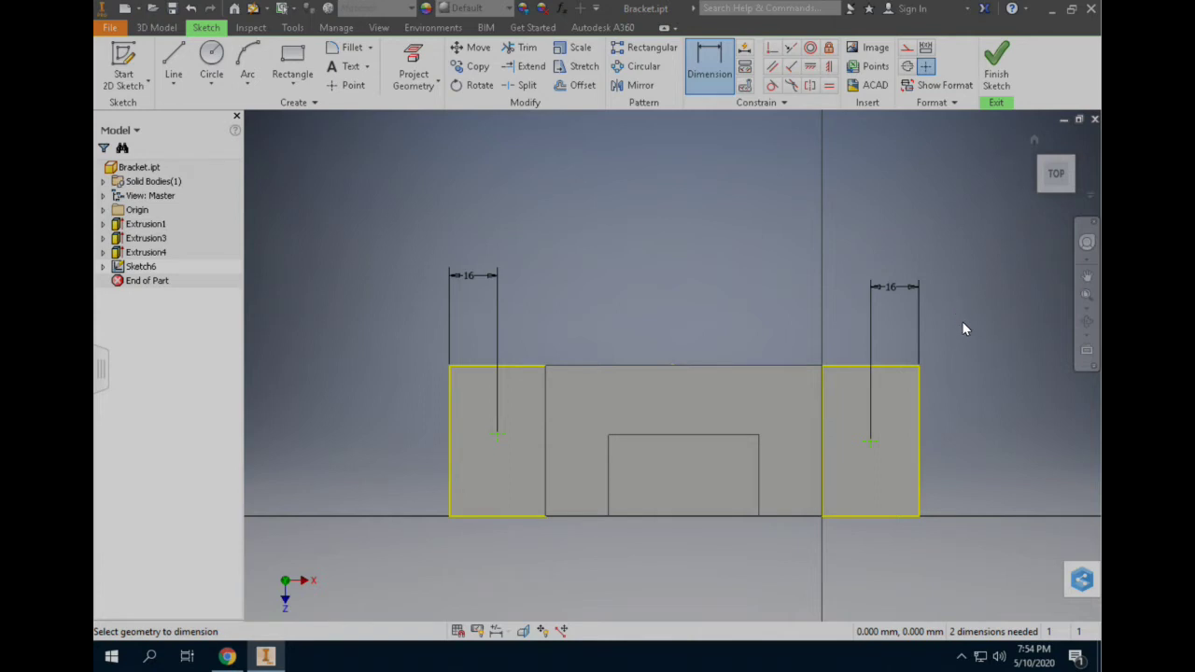
# Dimension the right flange's point 23 mm from the flange's back edge
pyautogui.click(881, 367)
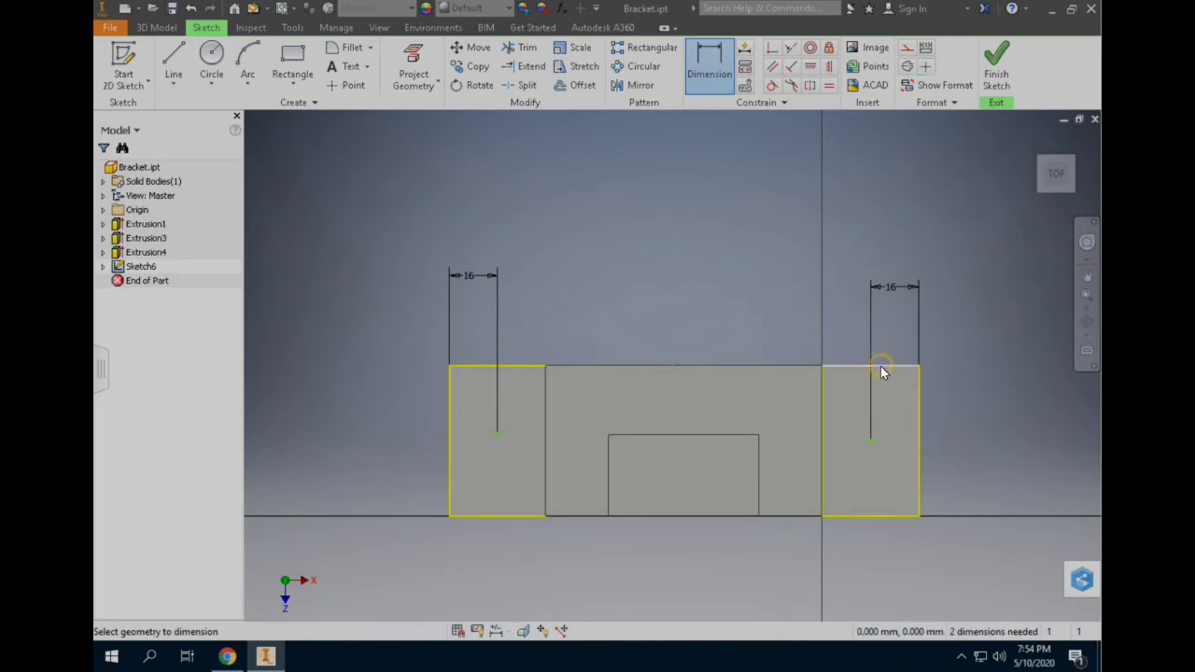
pyautogui.click(868, 442)
pyautogui.click(971, 406)
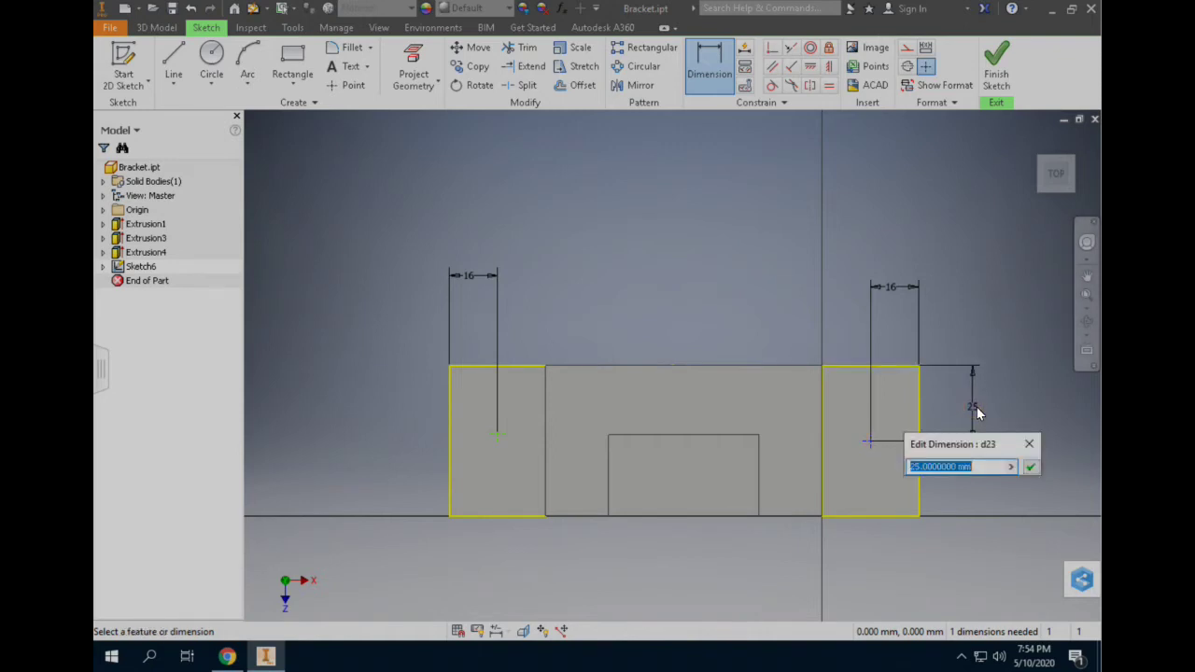
pyautogui.write('23')
pyautogui.press('Return')
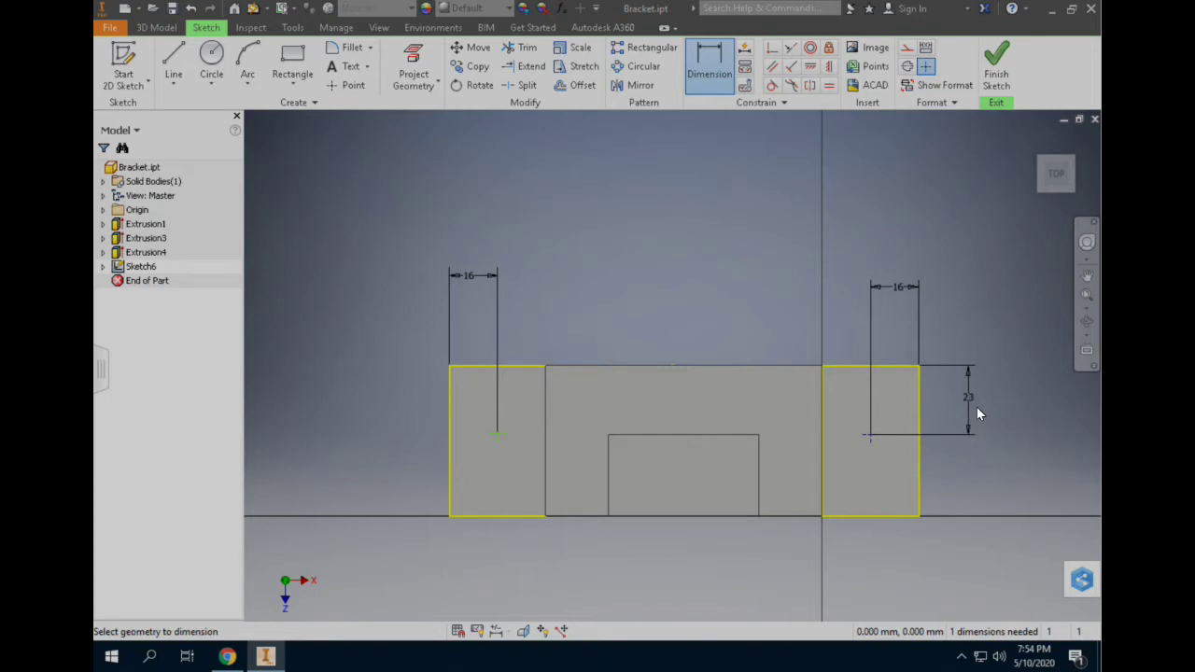
# Dimension the left flange's point 23 mm from the flange's back edge and finish the sketch
pyautogui.click(481, 366)
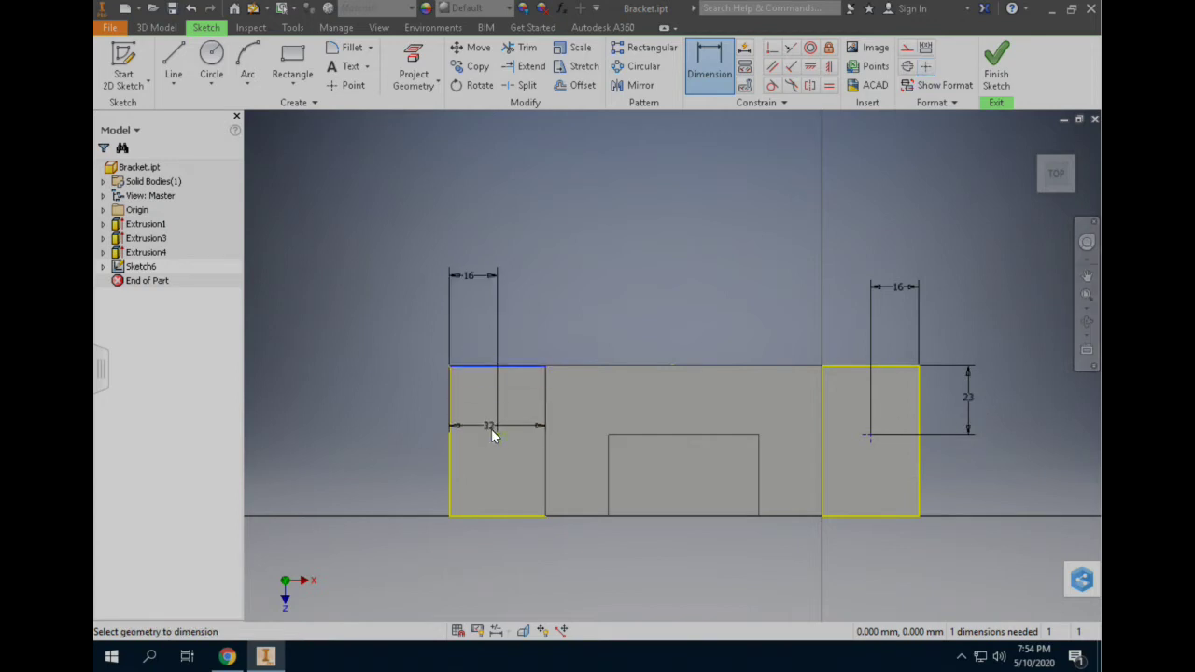
pyautogui.click(496, 432)
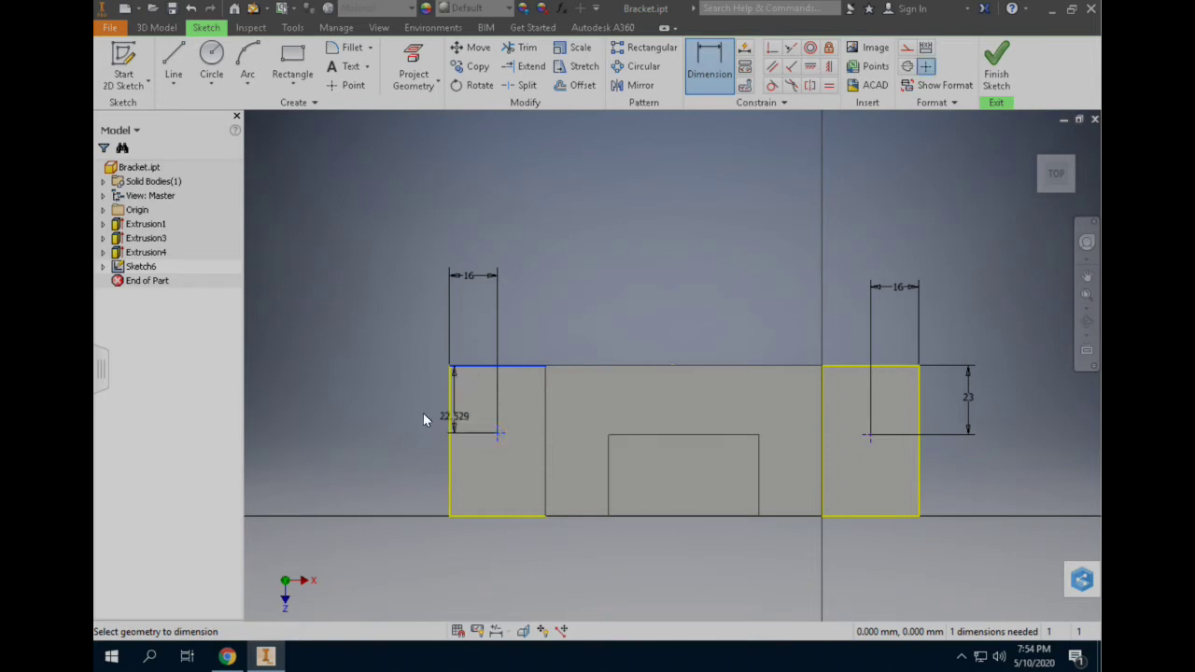
pyautogui.click(365, 397)
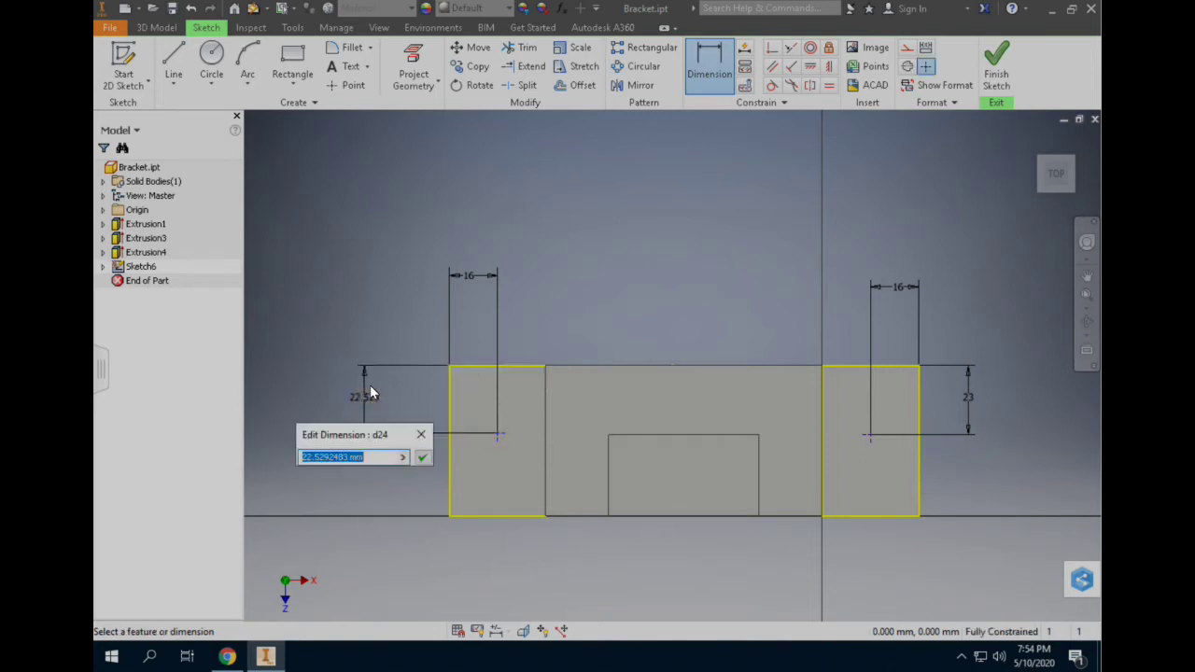
pyautogui.write('23')
pyautogui.press('Return')
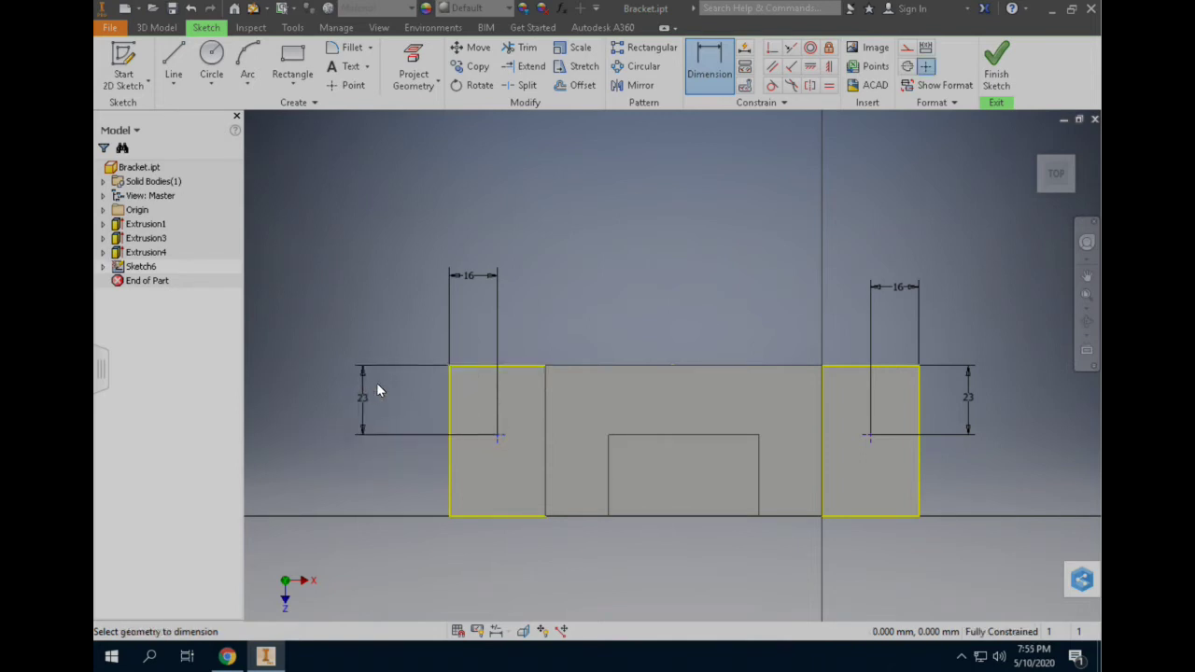
pyautogui.click(997, 60)
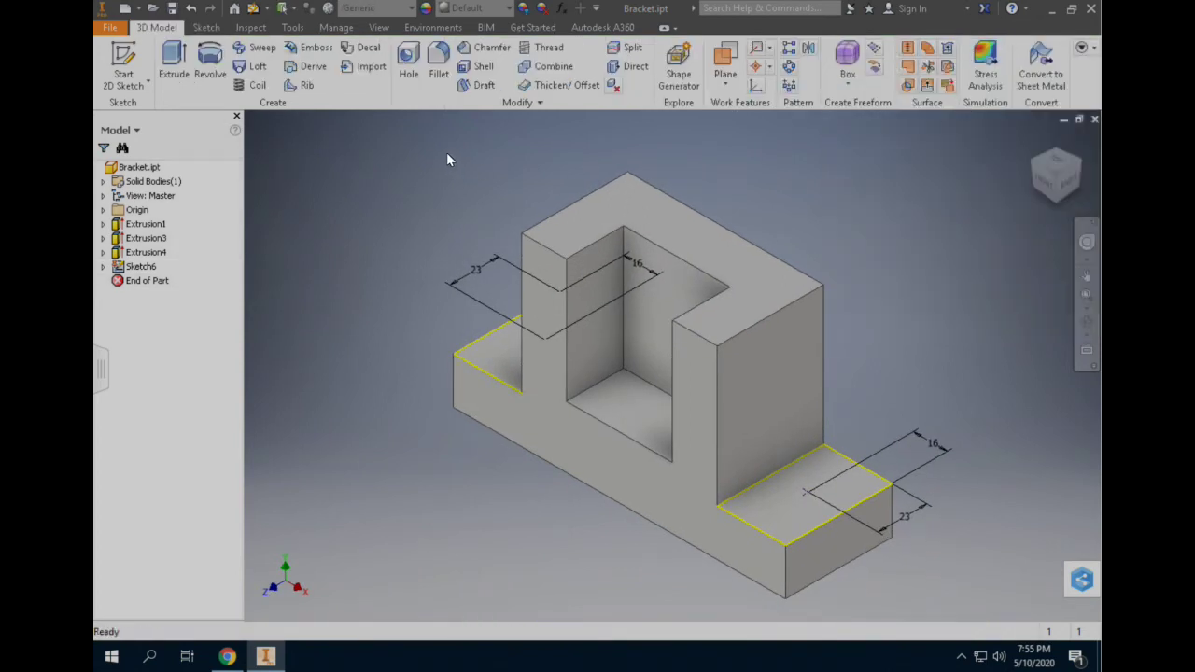
# Create counterbore holes at the two sketch points with an 18 mm counterbore diameter and 10 mm counterbore depth
pyautogui.click(412, 72)
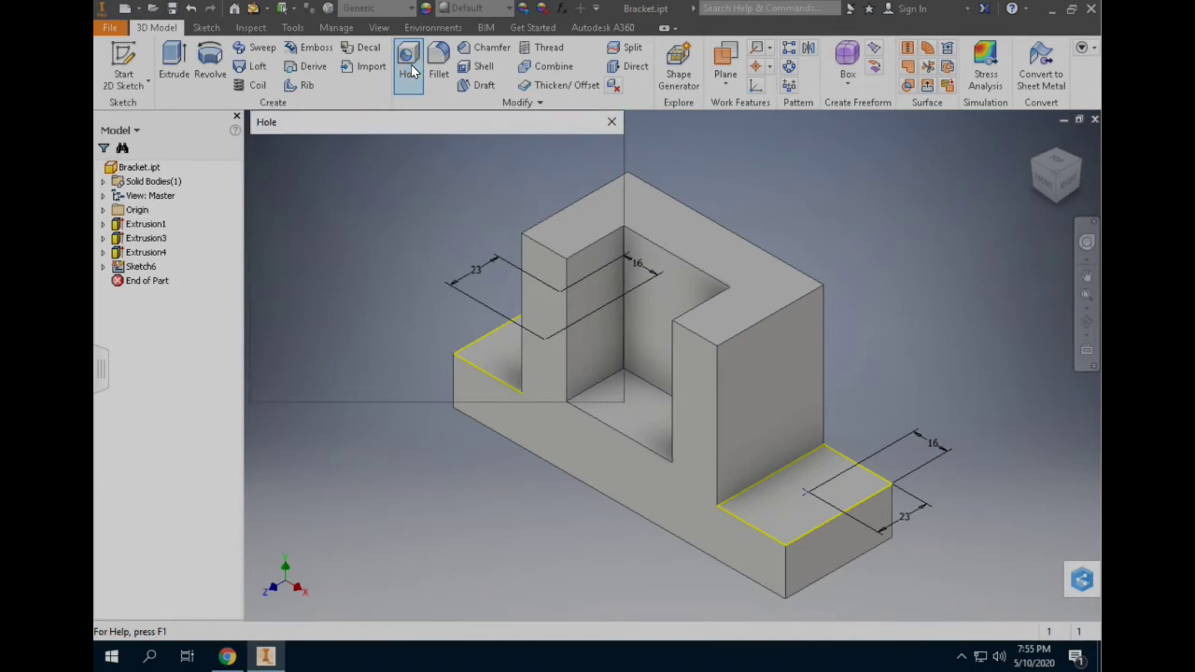
pyautogui.moveTo(460, 119); pyautogui.dragTo(299, 313)
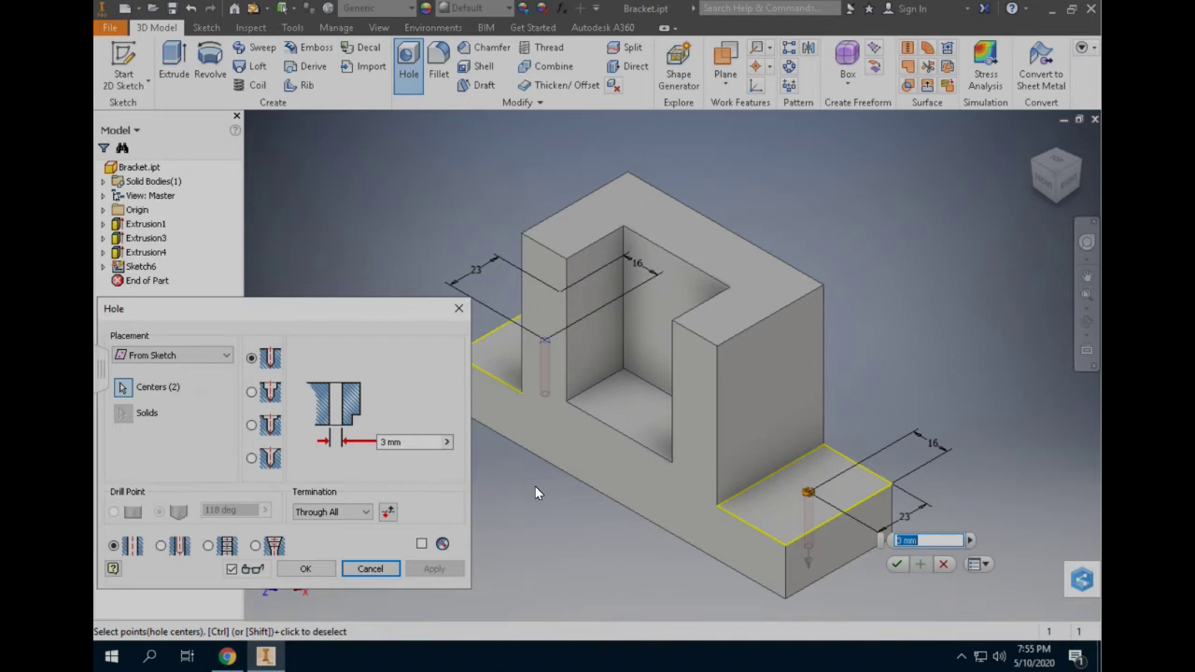
pyautogui.click(252, 392)
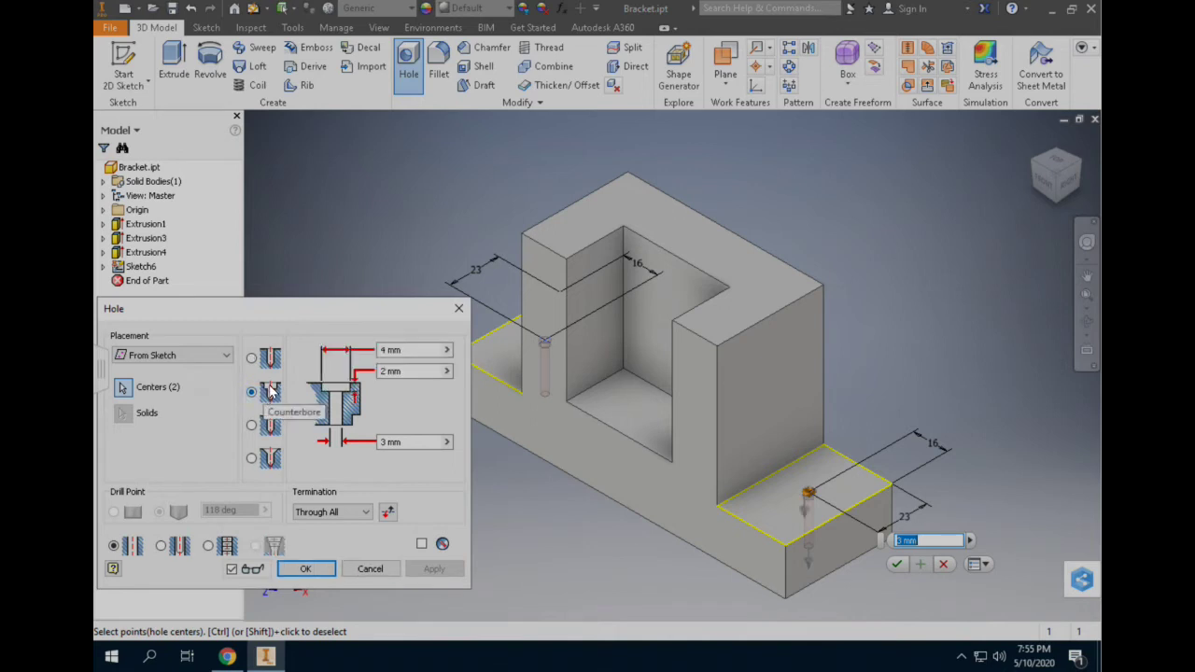
pyautogui.click(407, 353)
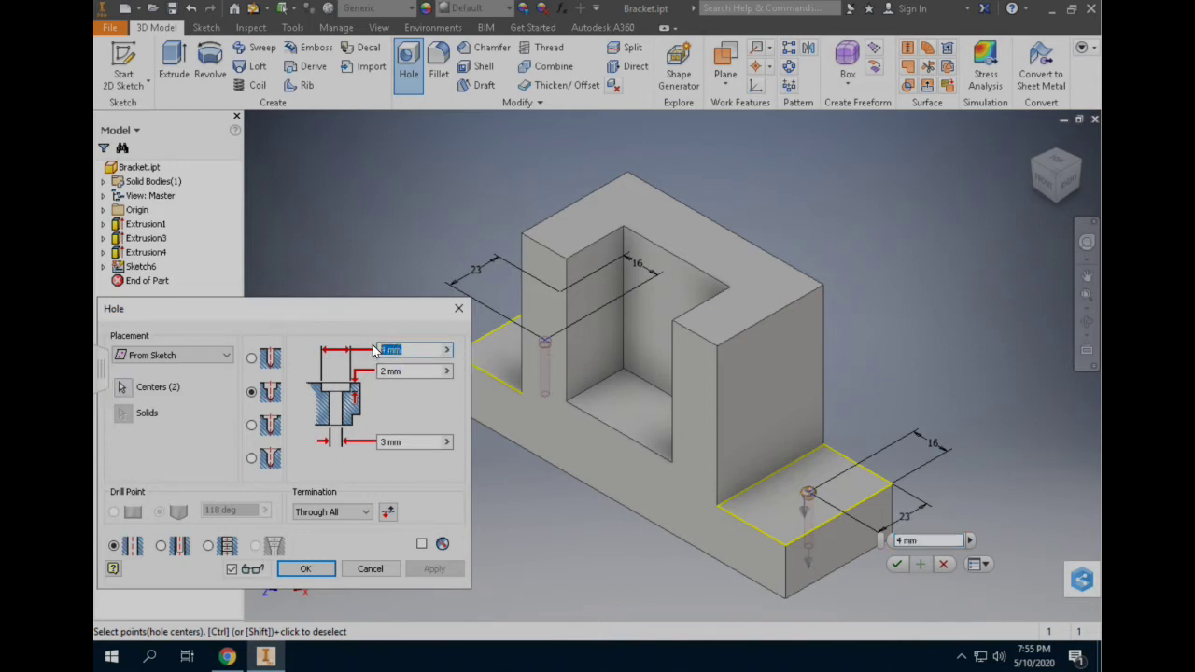
pyautogui.write('18')
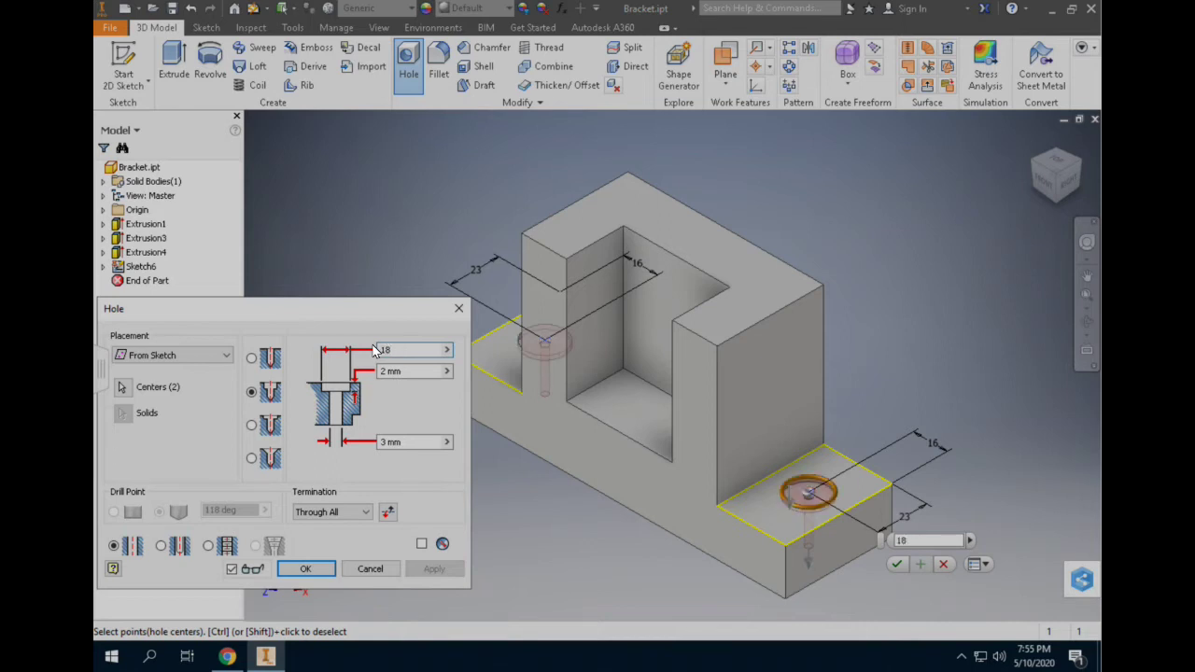
pyautogui.click(384, 351)
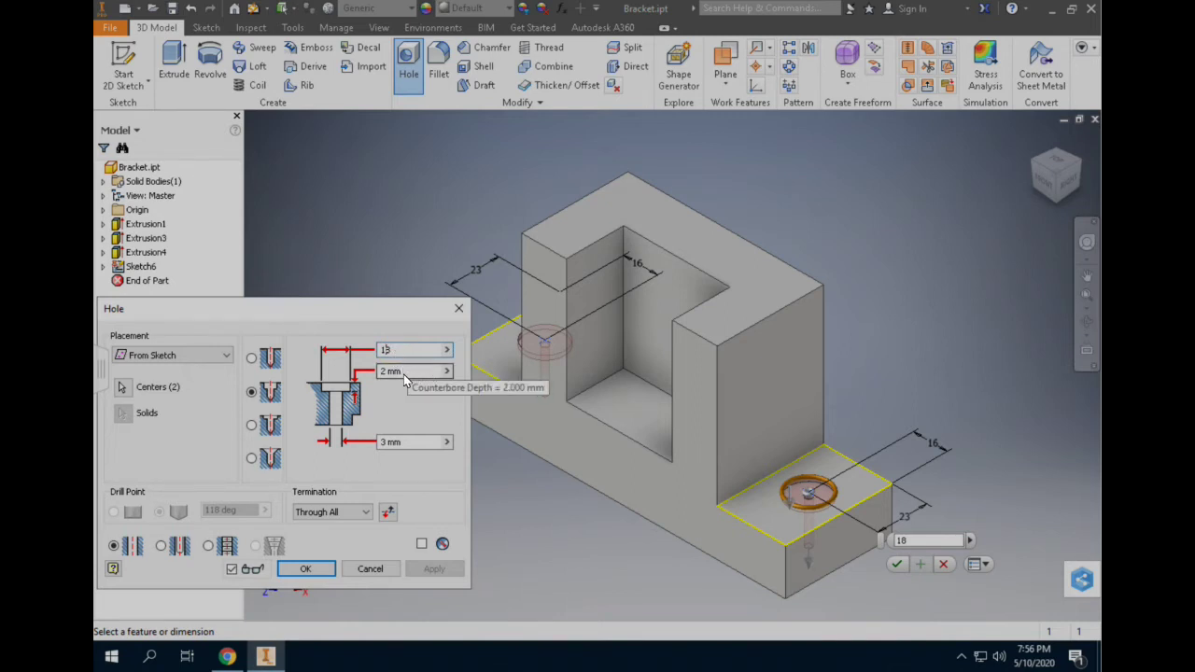
pyautogui.click(404, 374)
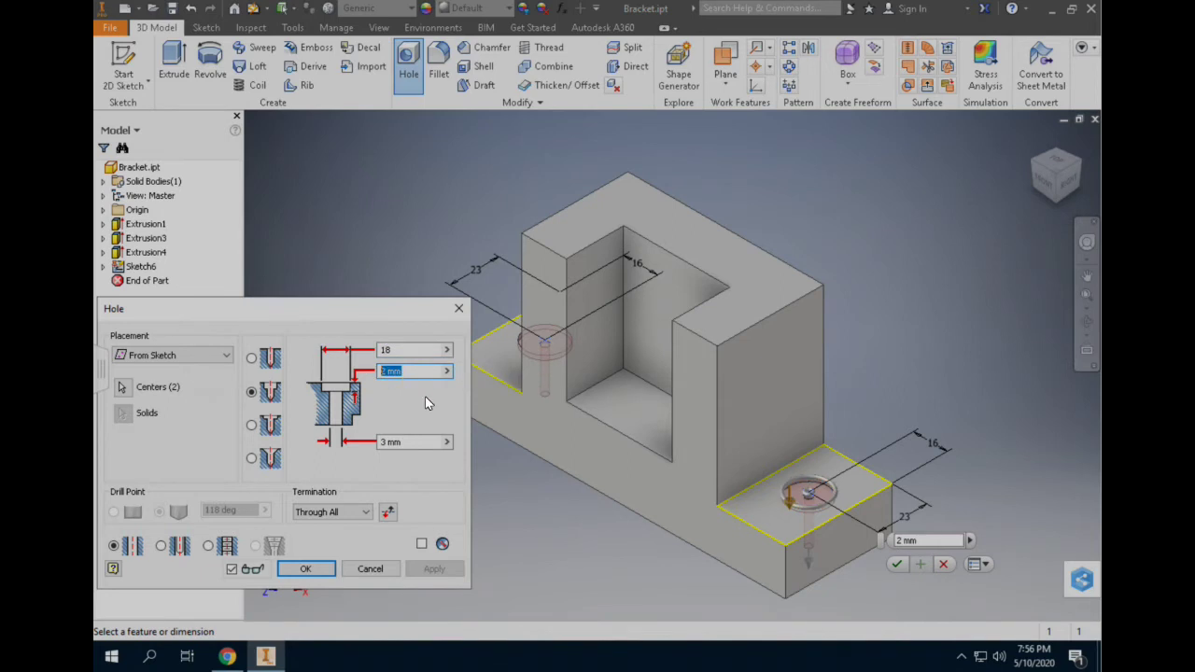
pyautogui.write('10')
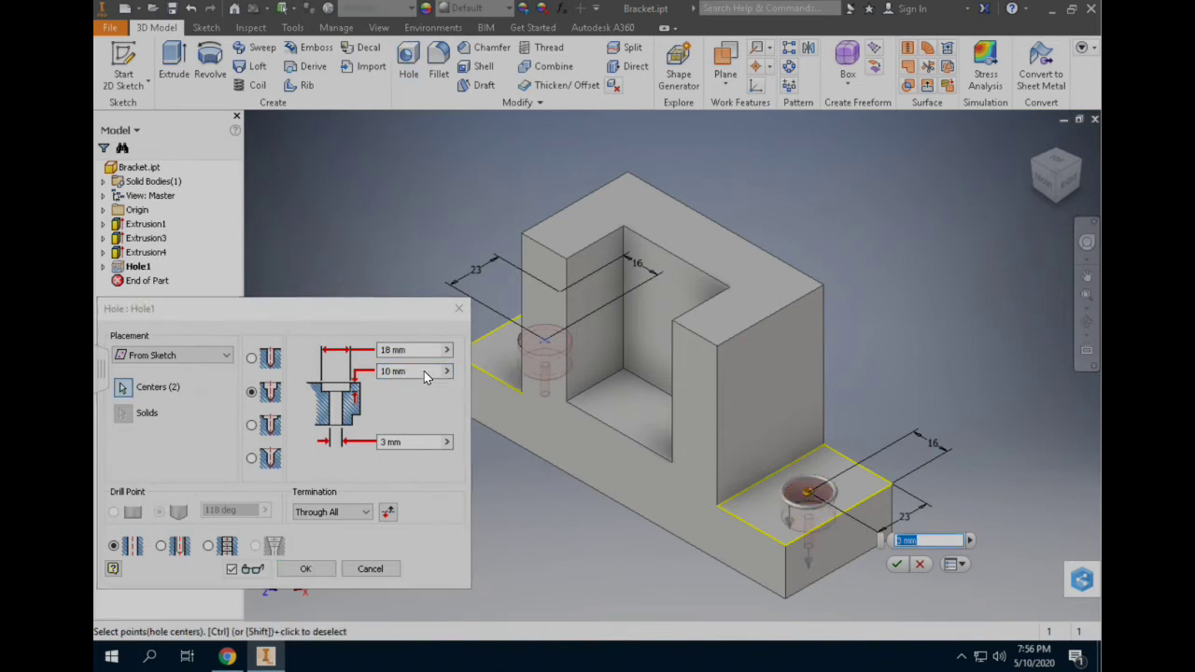
# Set the counterbored holes' drill diameter to 13 mm and complete the hole feature
pyautogui.click(413, 370)
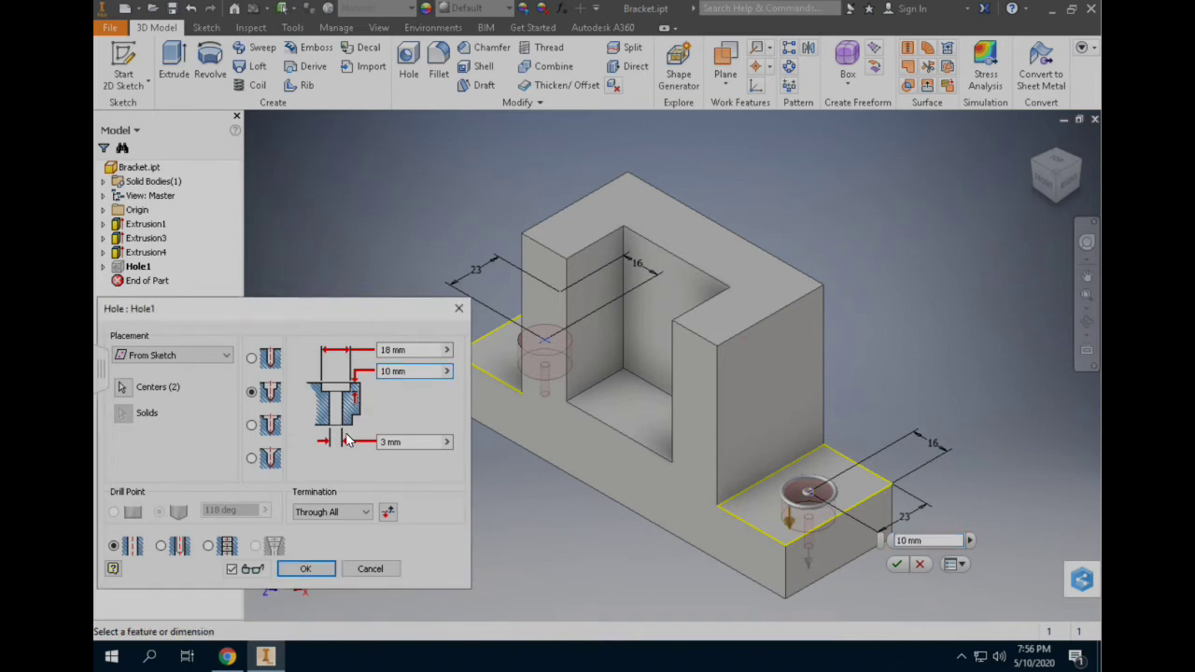
pyautogui.click(402, 442)
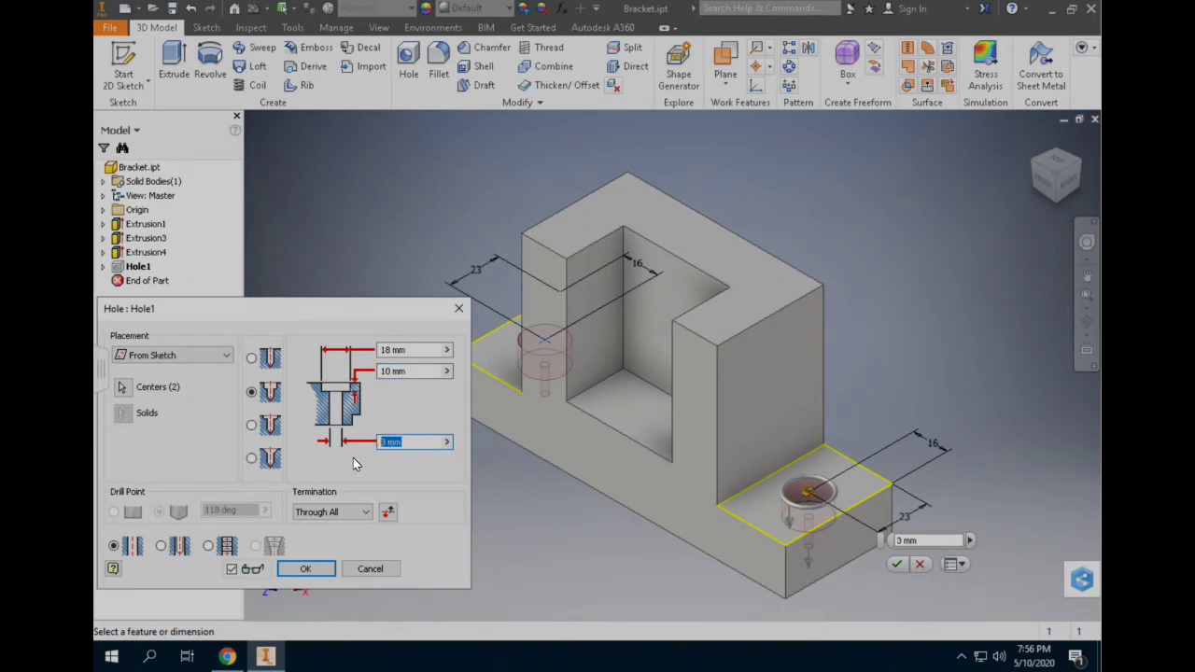
pyautogui.write('13')
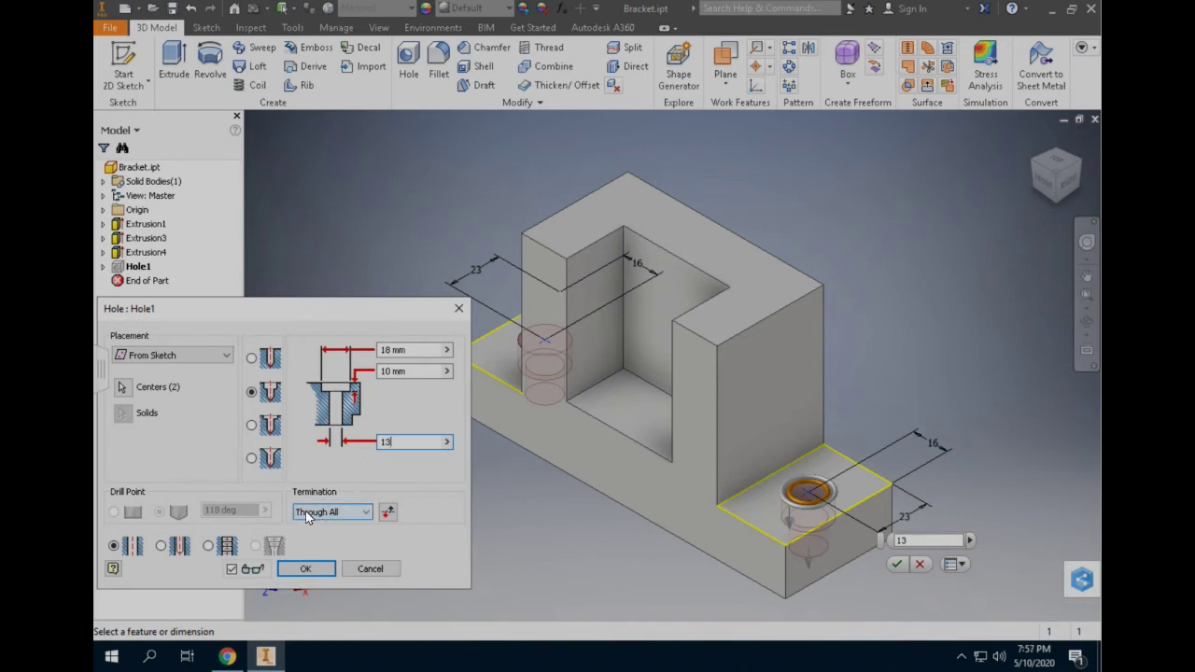
pyautogui.click(310, 566)
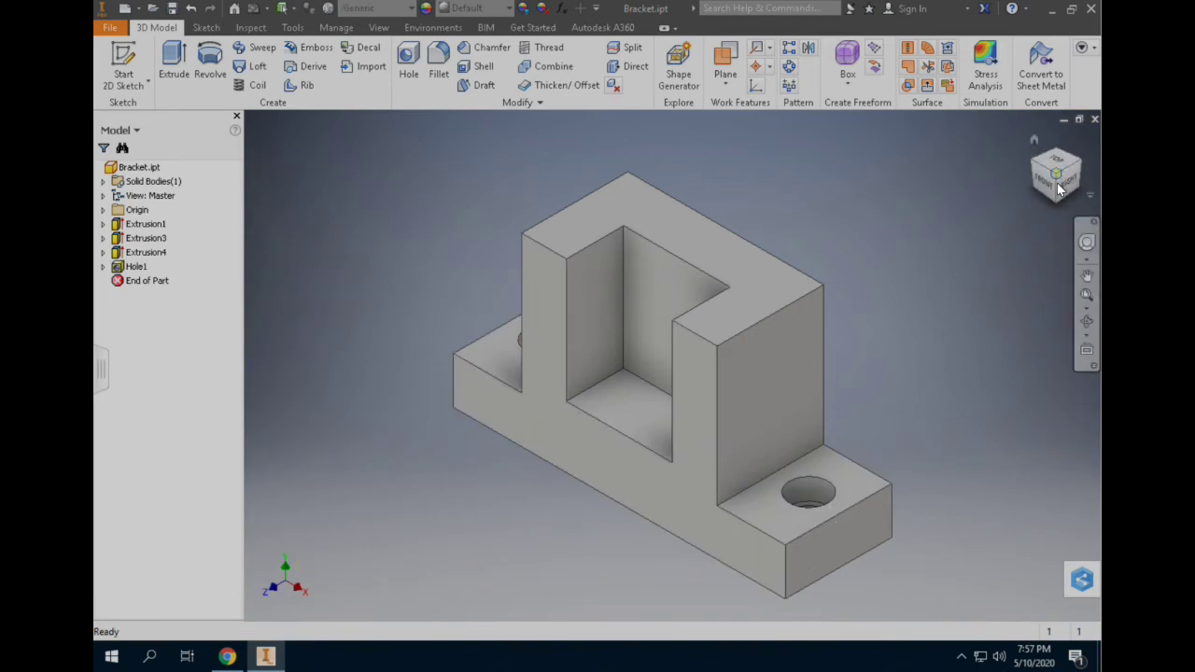
# Start a sketch on the back face of the bracket's central recess and project that face's edges into it
pyautogui.keyDown('shift'); pyautogui.moveTo(1062, 213); pyautogui.dragTo(1054, 297, button='middle'); pyautogui.keyUp('shift')
pyautogui.moveTo(1027, 278); pyautogui.dragTo(919, 161)
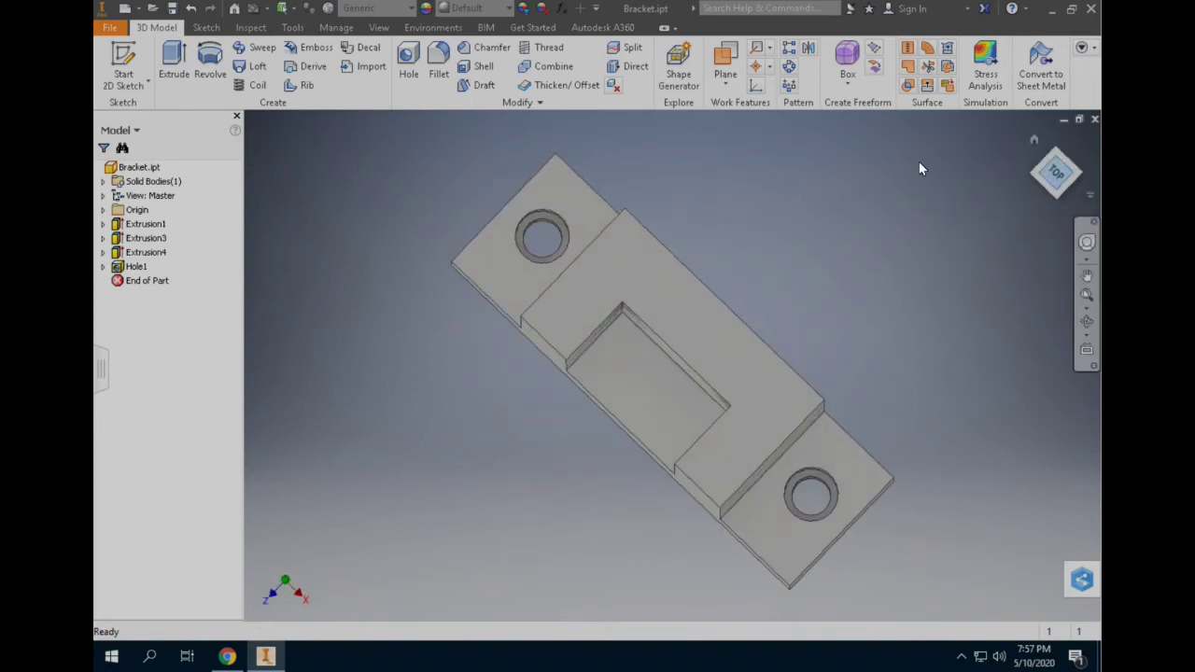
pyautogui.click(1033, 140)
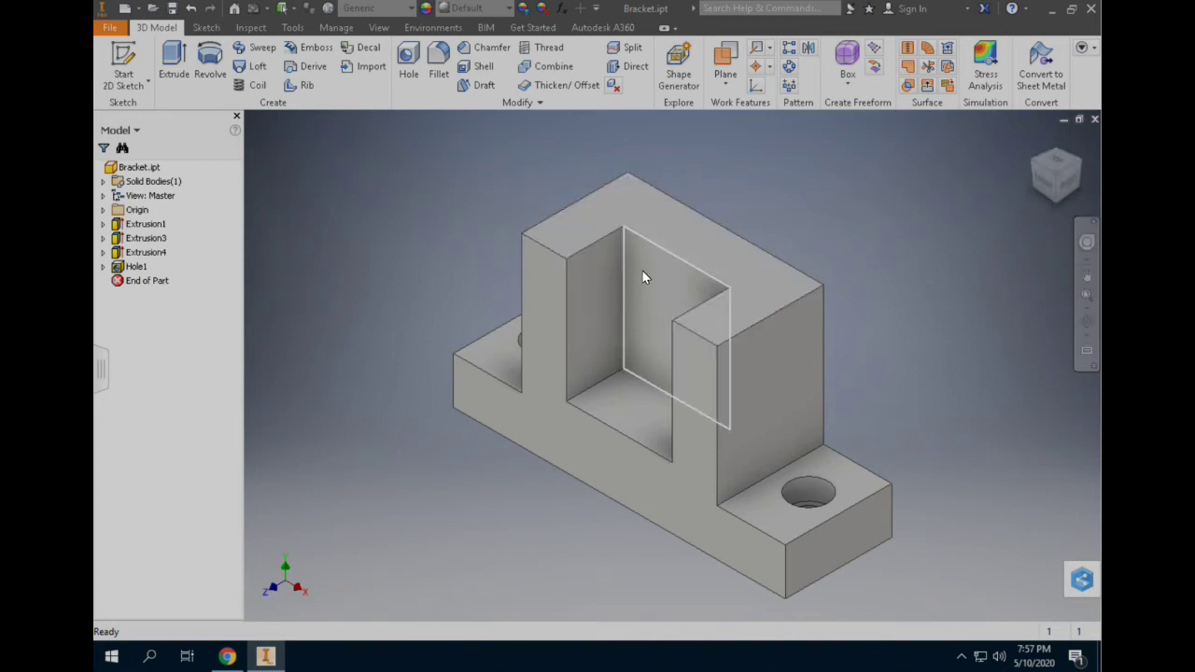
pyautogui.click(119, 63)
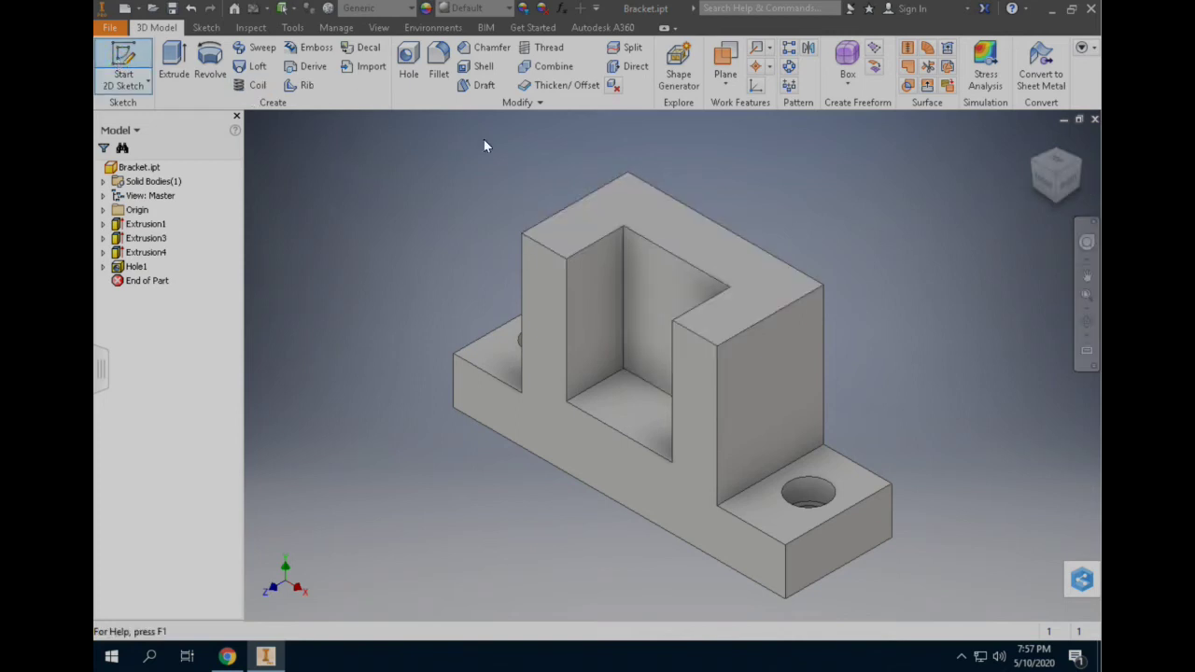
pyautogui.click(657, 288)
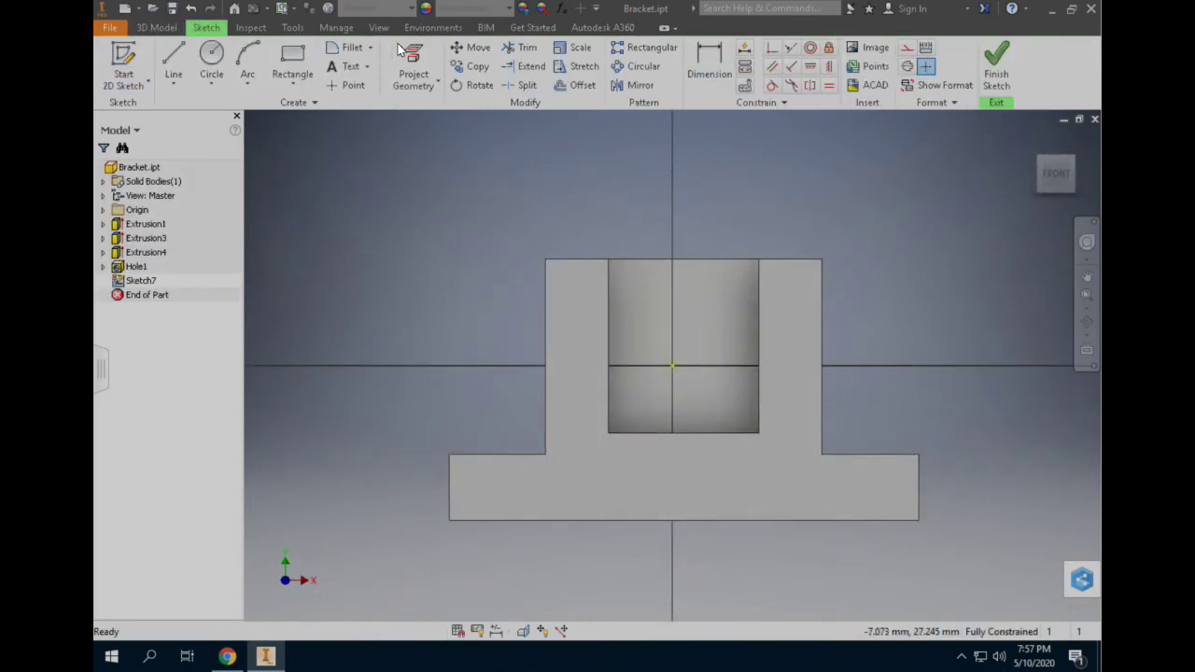
pyautogui.click(413, 67)
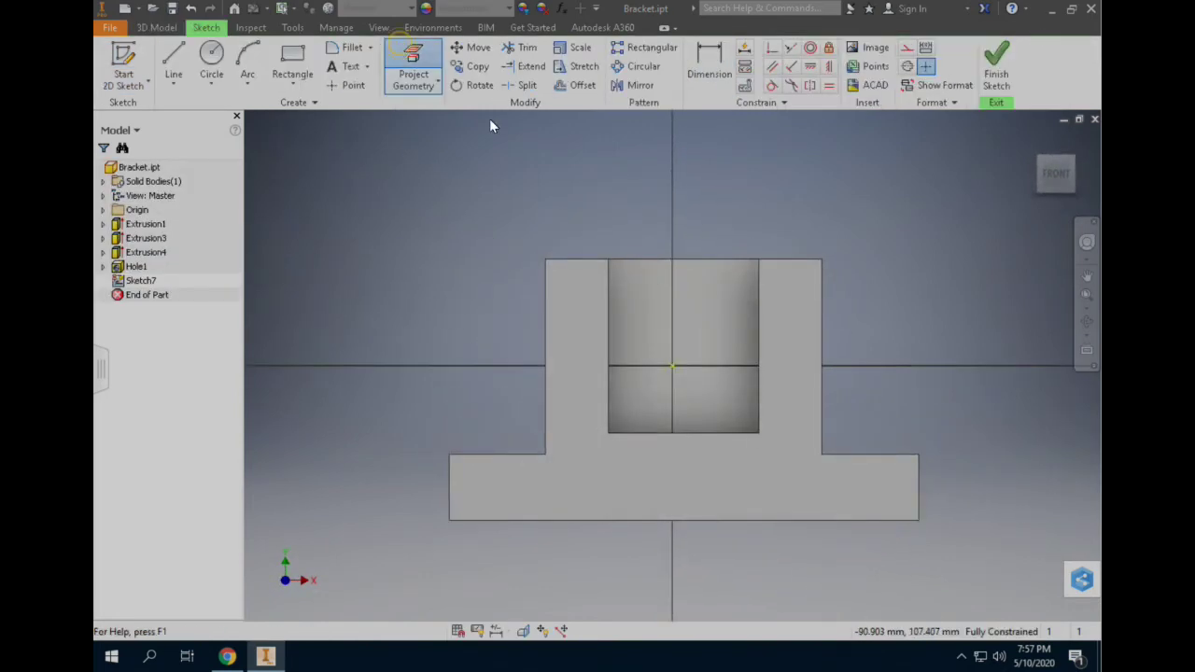
pyautogui.click(642, 293)
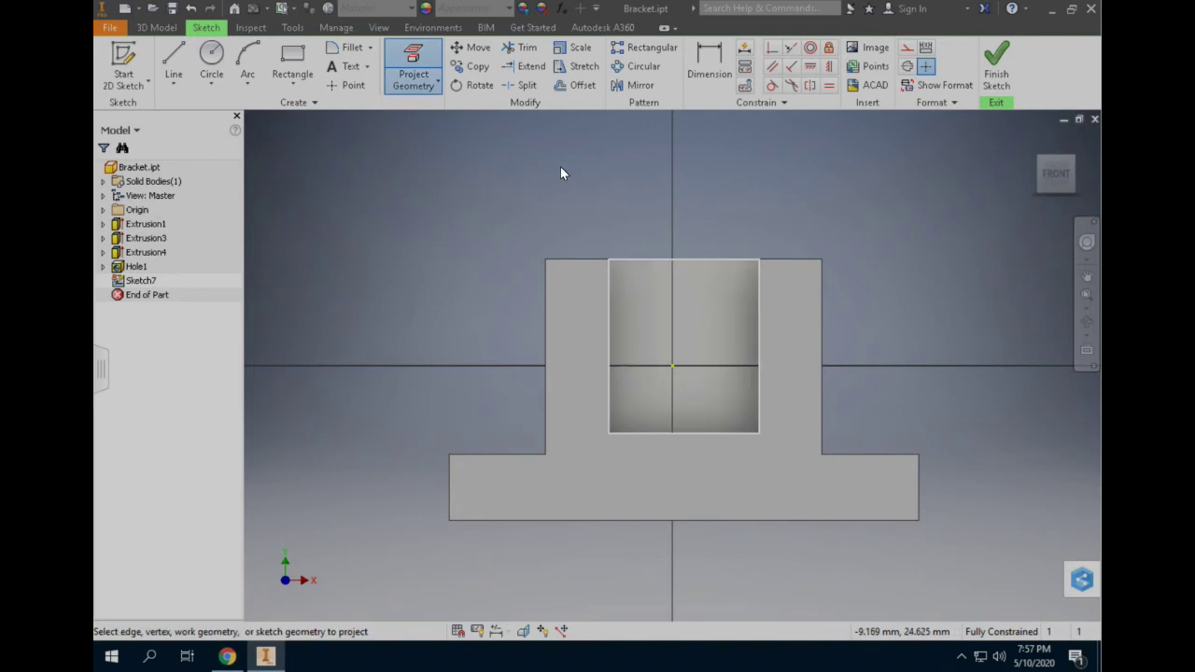
pyautogui.press('Escape')
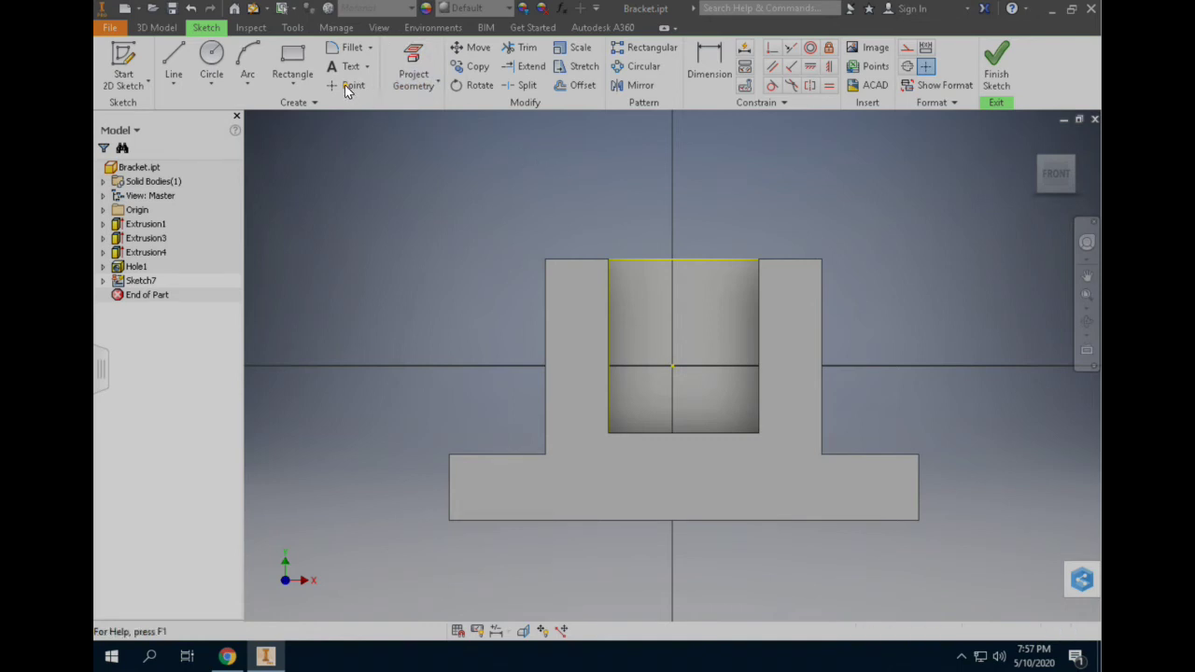
# Place two sketch points, one above the other, on the recess's back face, about 15 mm and 41 mm below its top edge
pyautogui.click(344, 85)
pyautogui.click(561, 166)
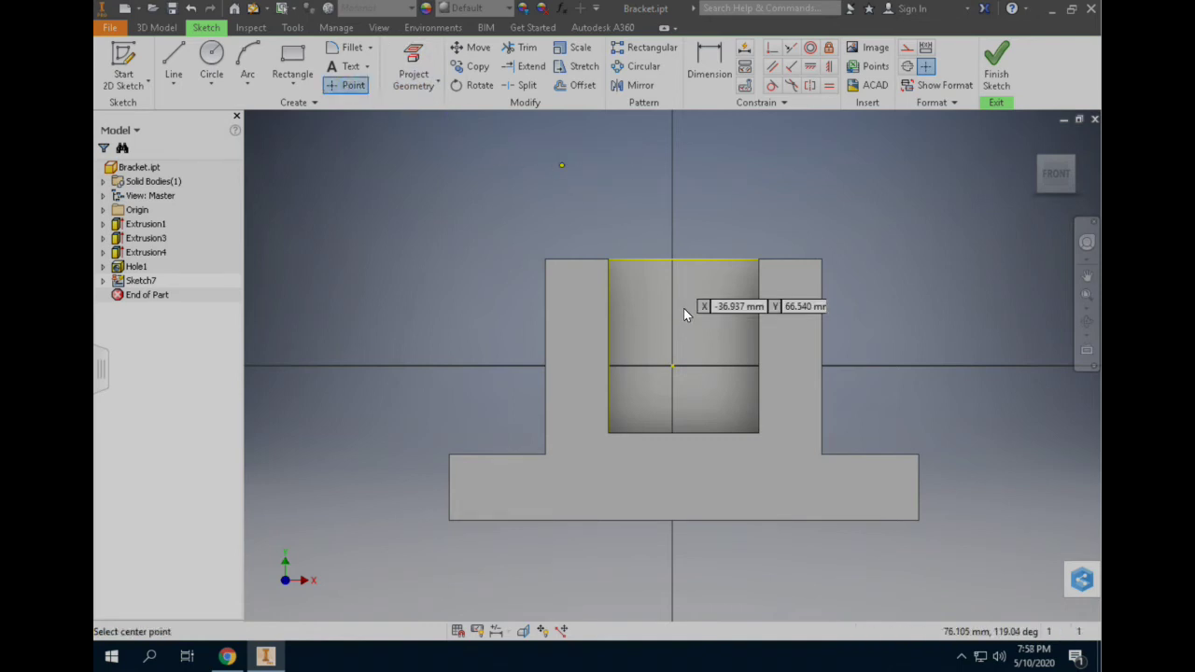
pyautogui.click(684, 305)
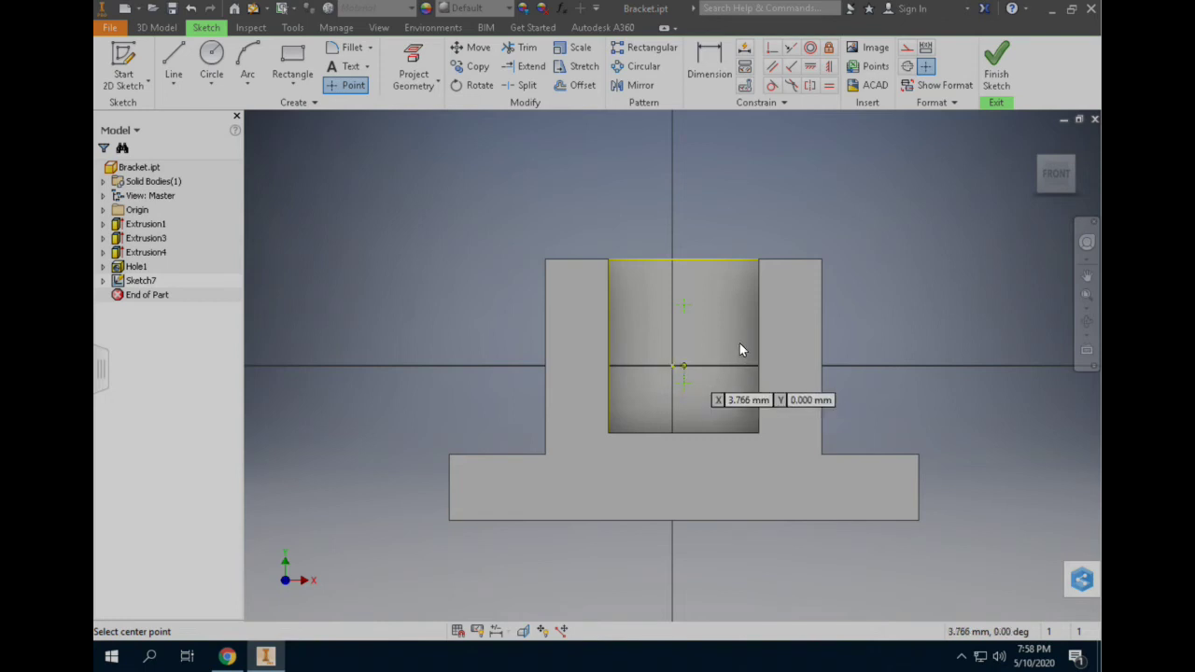
pyautogui.press('Escape')
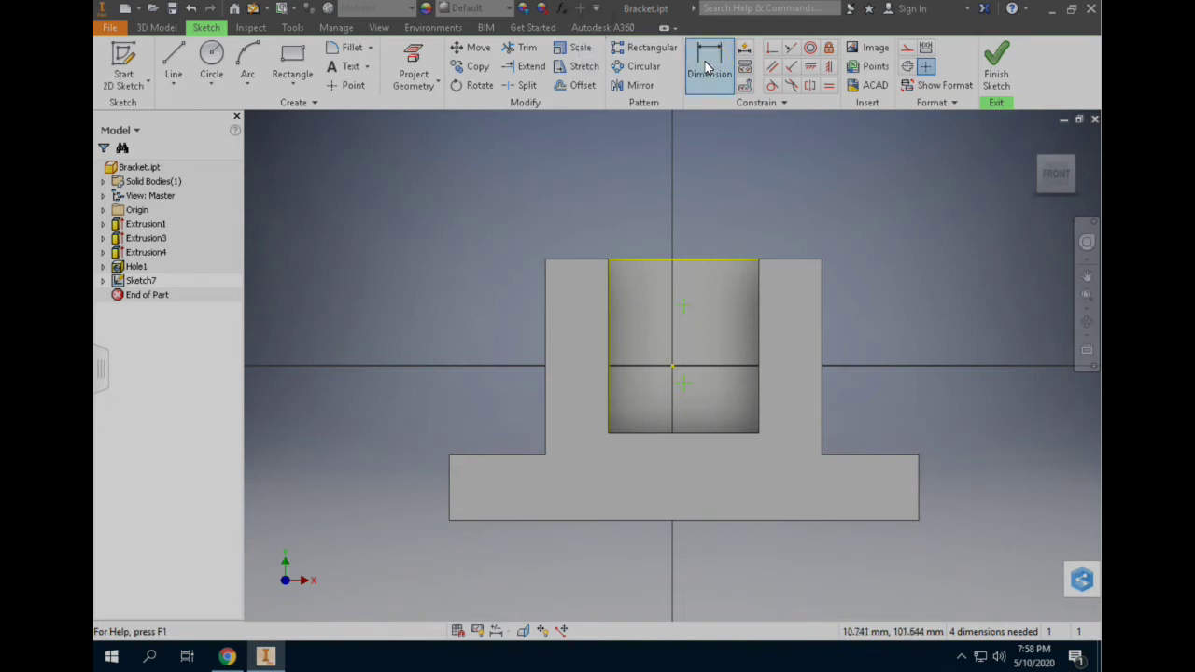
# Dimension the upper point 23 mm from the recess's left edge
pyautogui.click(608, 302)
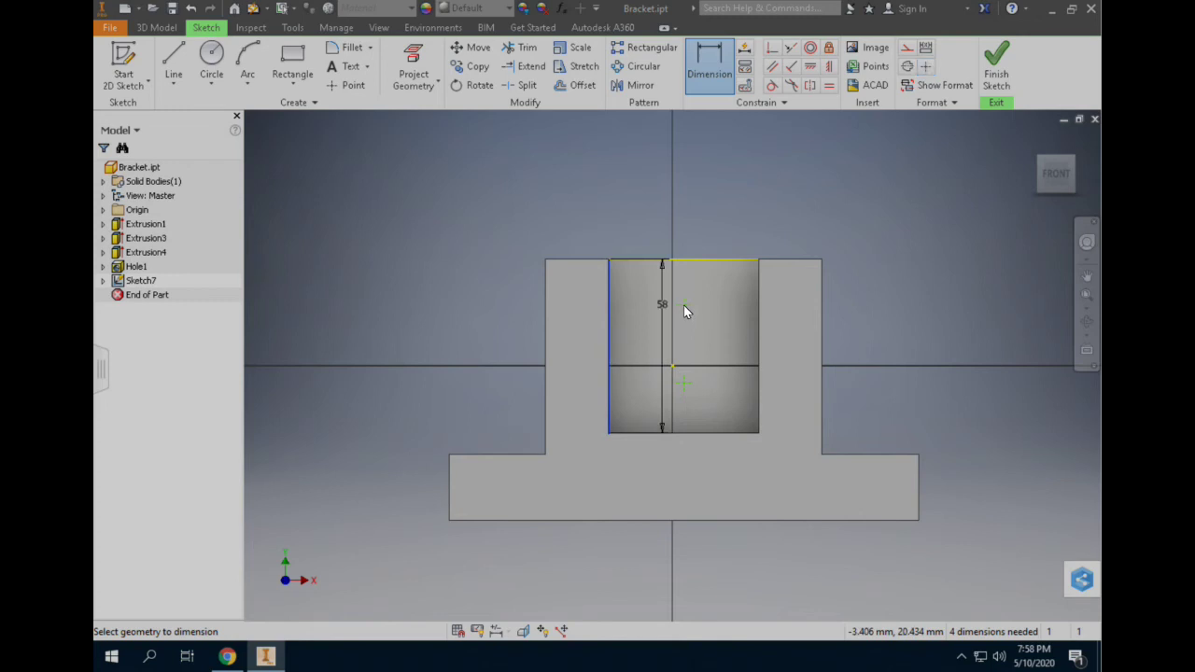
pyautogui.click(645, 190)
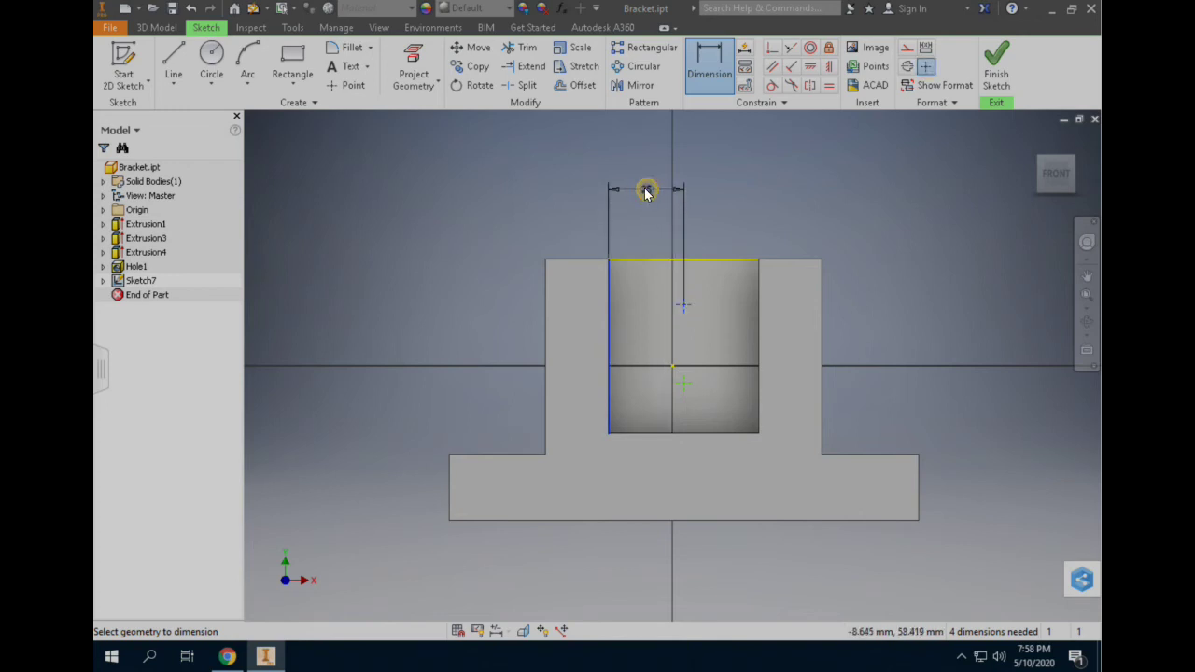
pyautogui.write('23')
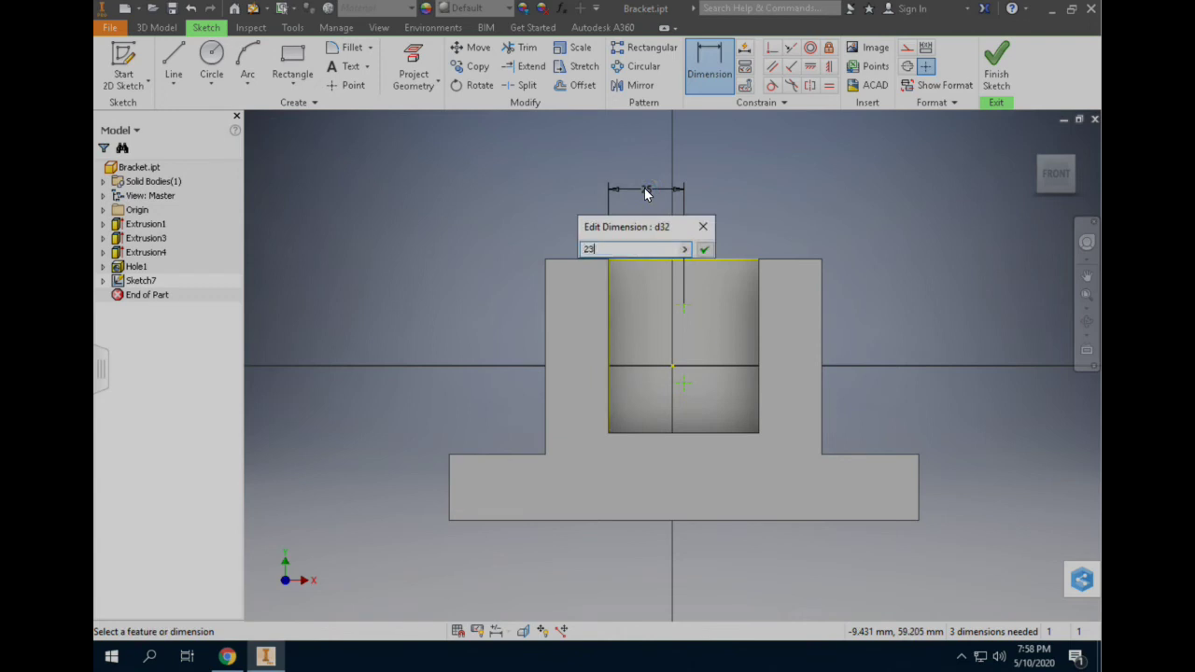
pyautogui.press('Return')
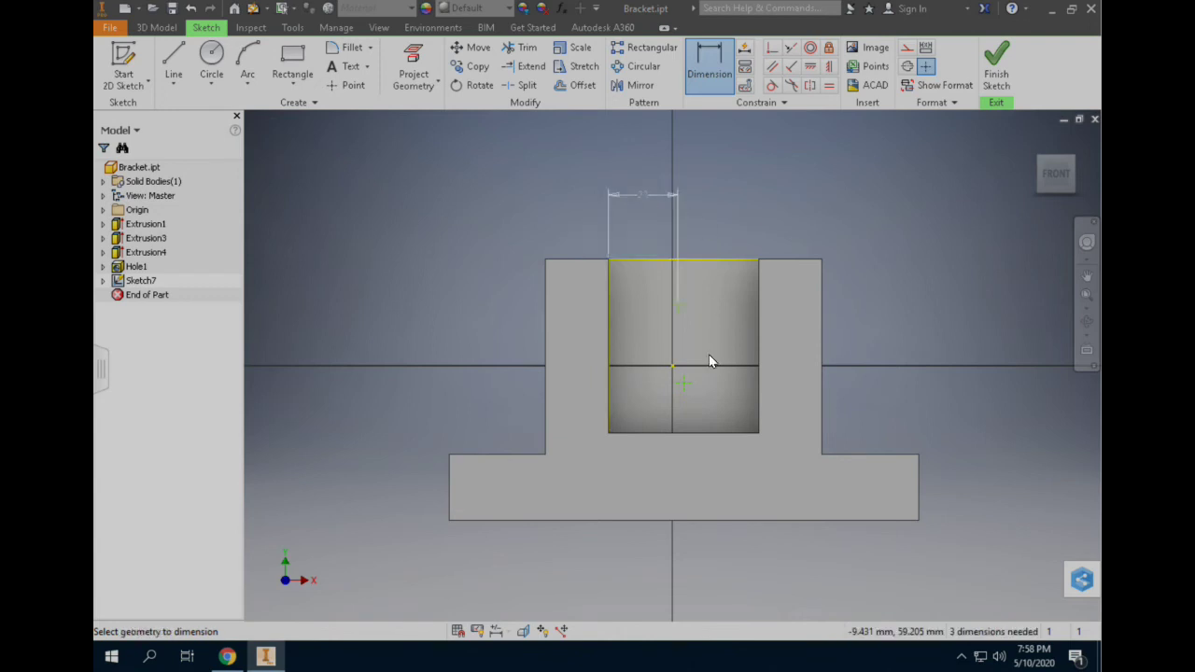
# Dimension the lower point 23 mm from the recess's left edge
pyautogui.click(606, 387)
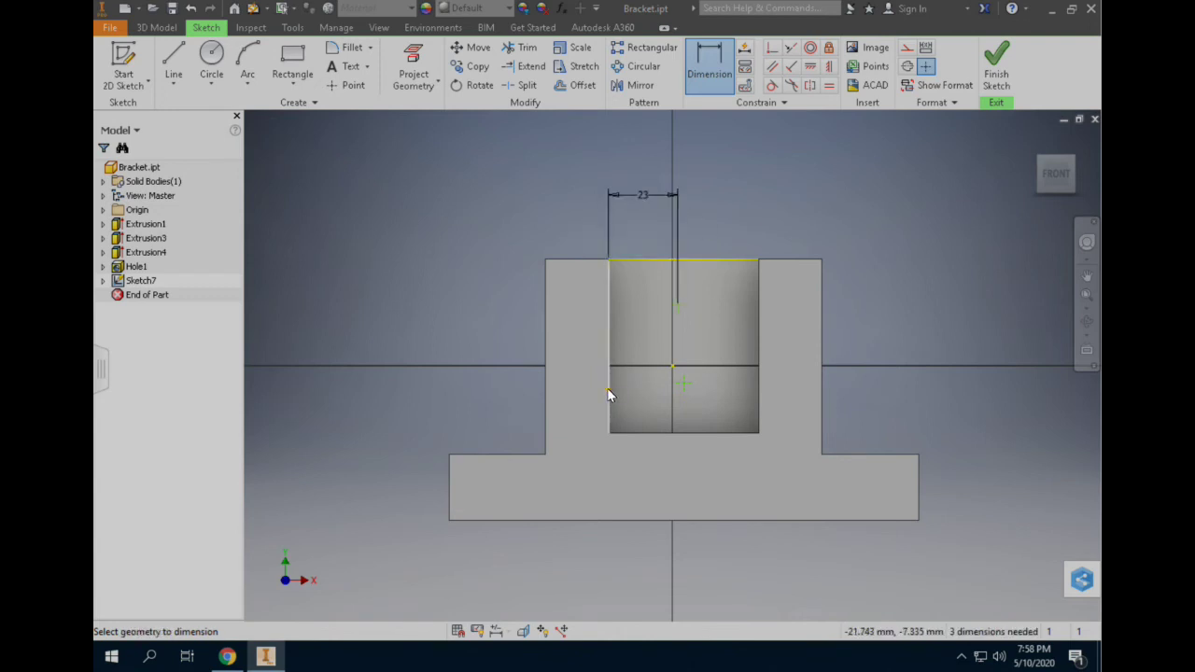
pyautogui.click(681, 383)
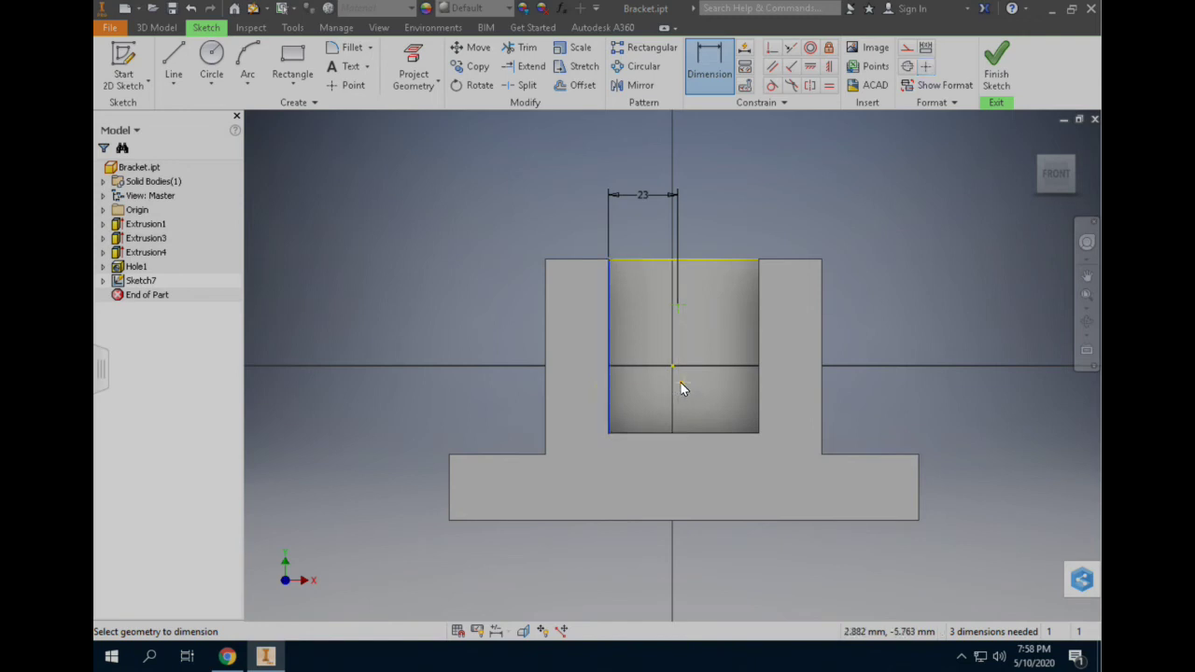
pyautogui.click(634, 170)
pyautogui.write('23')
pyautogui.press('Return')
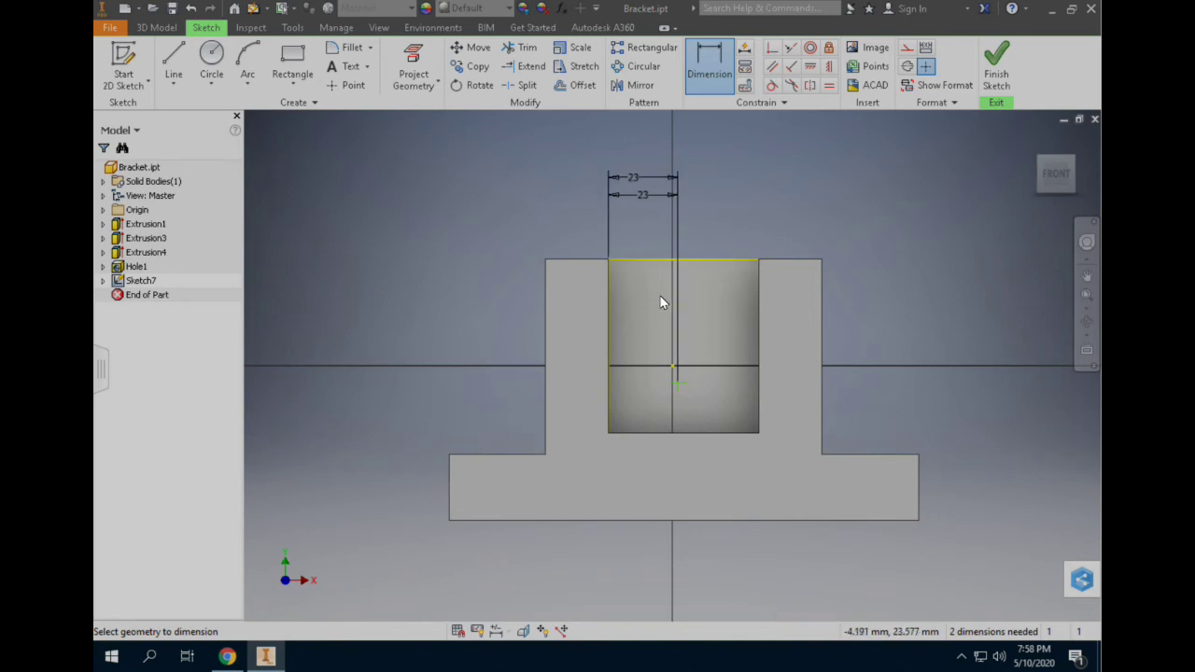
# Dimension the upper point 15 mm below the recess's top edge
pyautogui.click(692, 259)
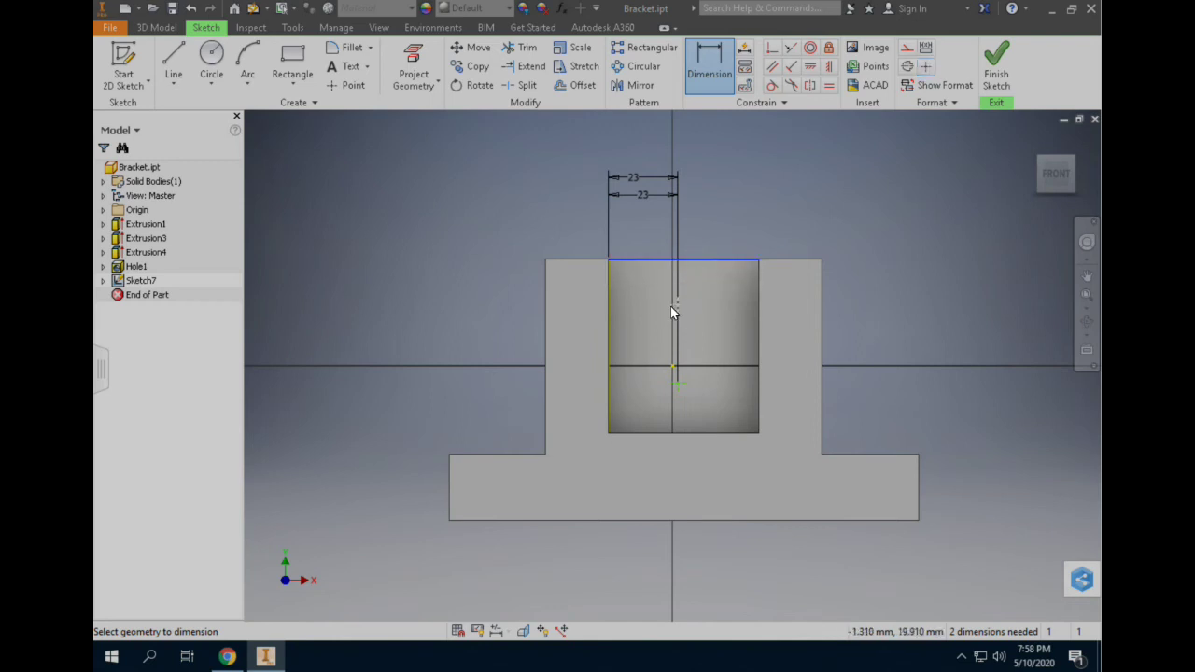
pyautogui.click(678, 302)
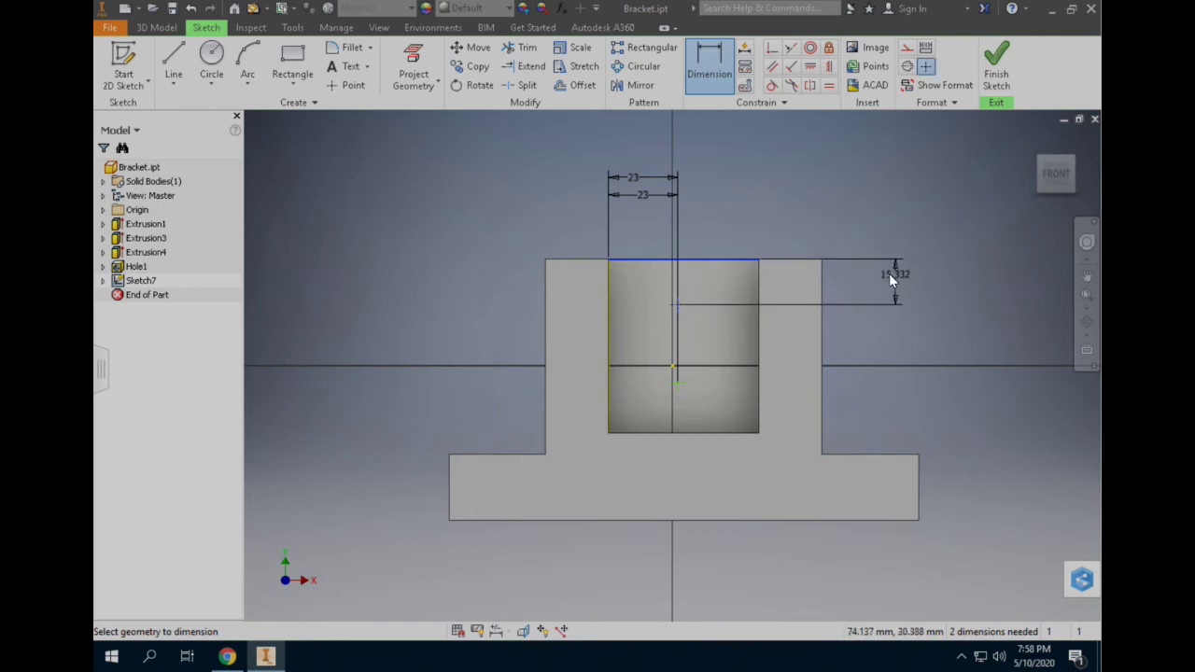
pyautogui.click(894, 280)
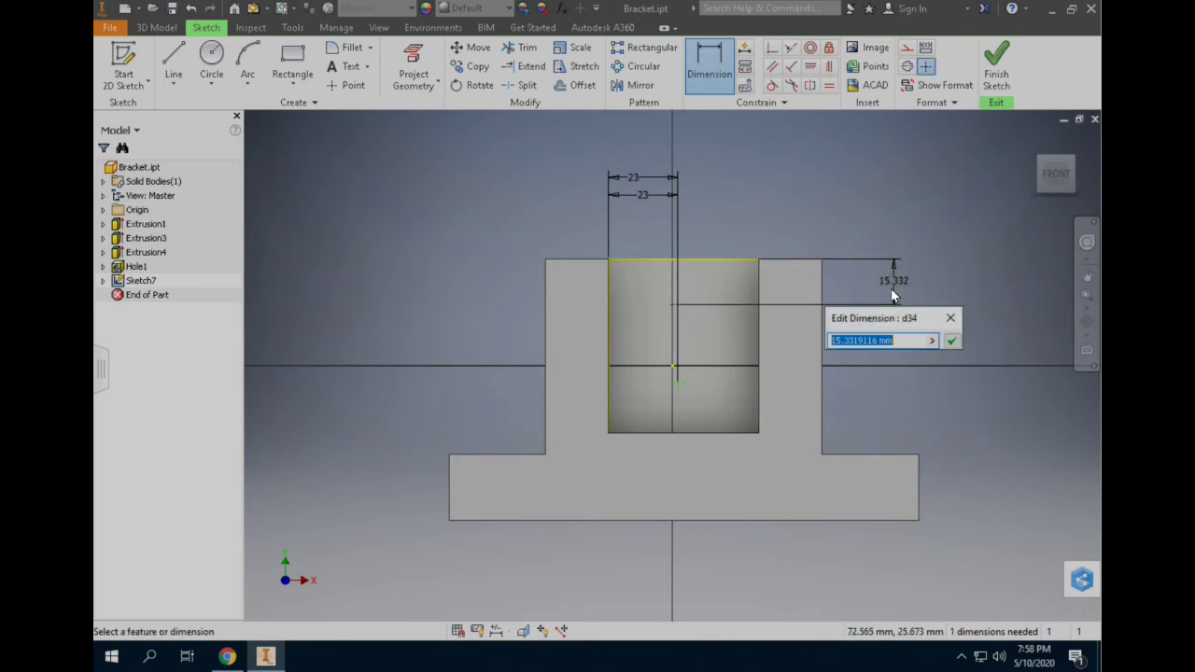
pyautogui.write('15')
pyautogui.press('Return')
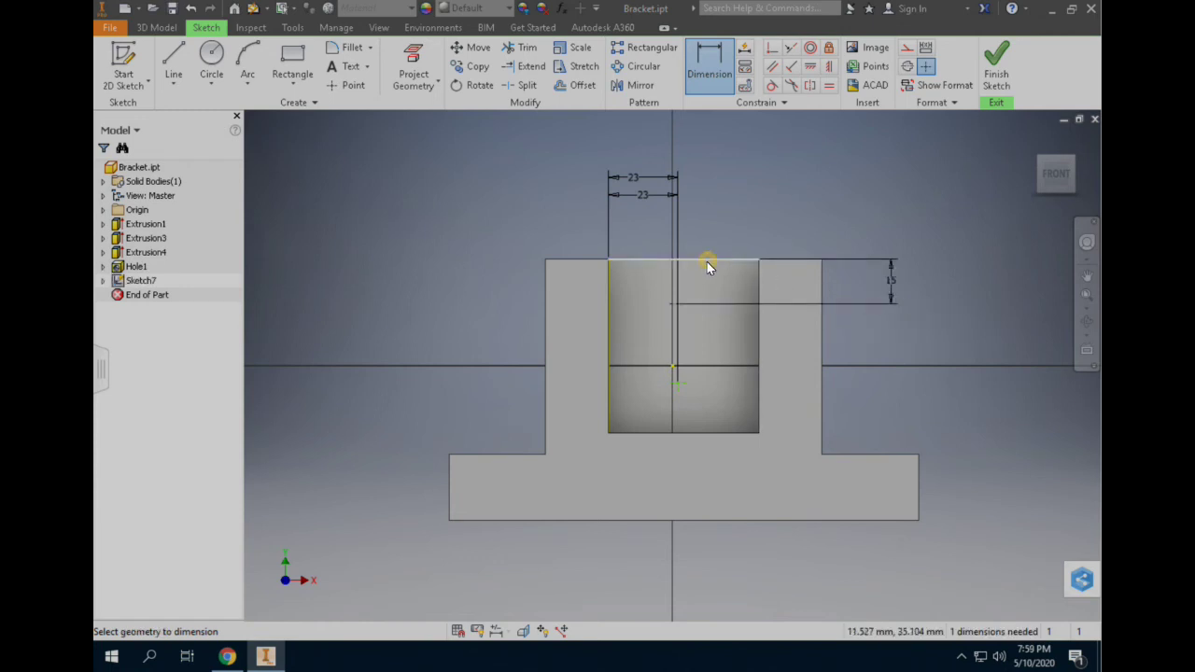
# Dimension the lower point 42 mm below the recess's top edge and finish the sketch
pyautogui.click(676, 384)
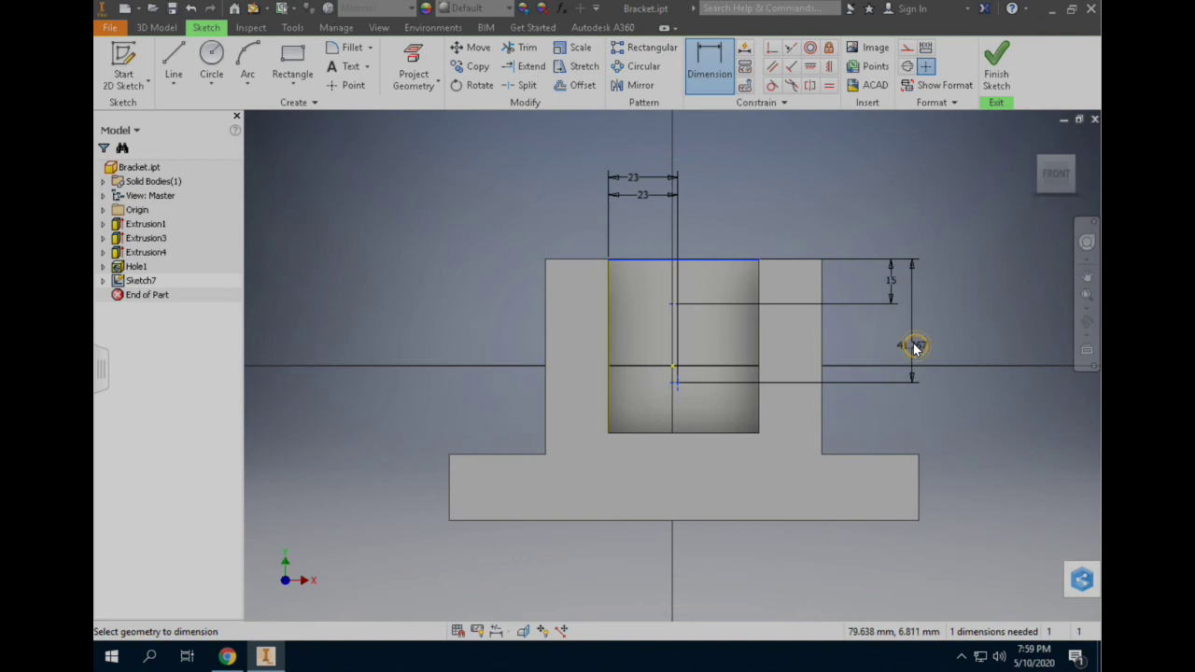
pyautogui.click(913, 344)
pyautogui.write('42')
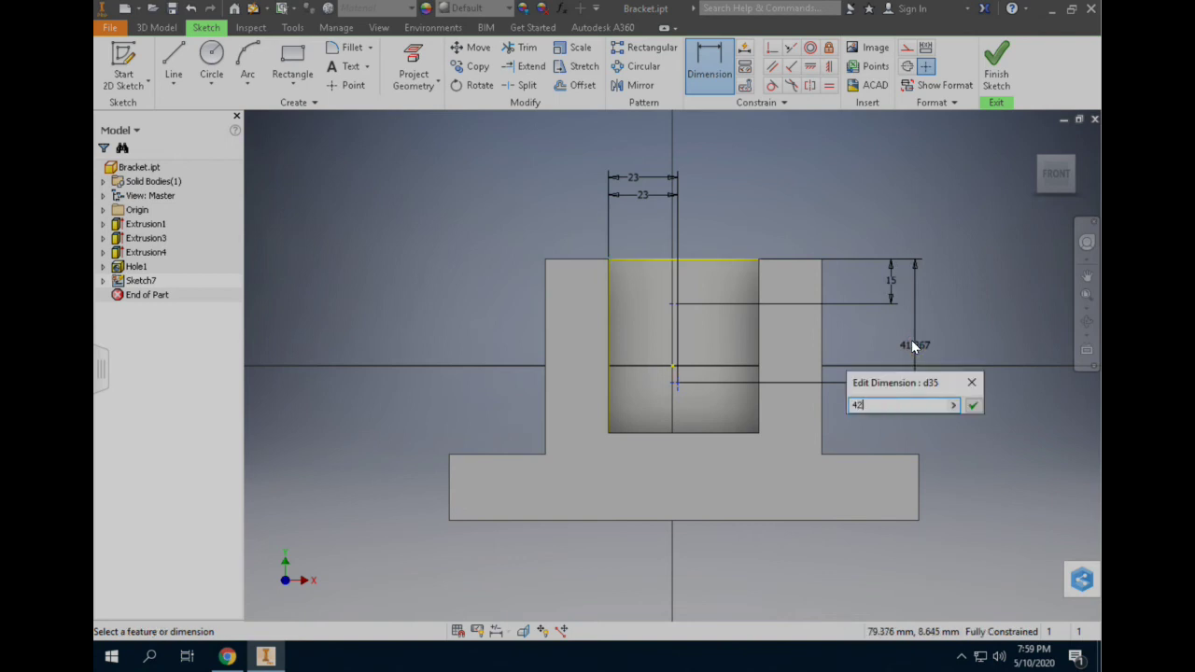
pyautogui.press('Return')
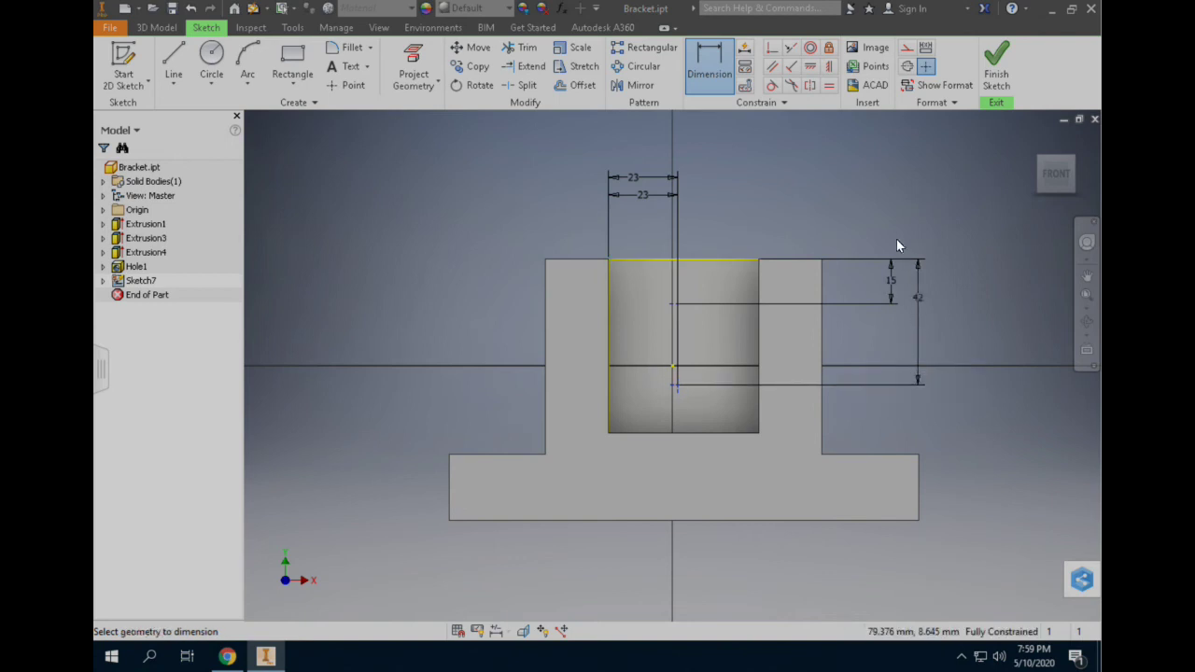
pyautogui.click(994, 64)
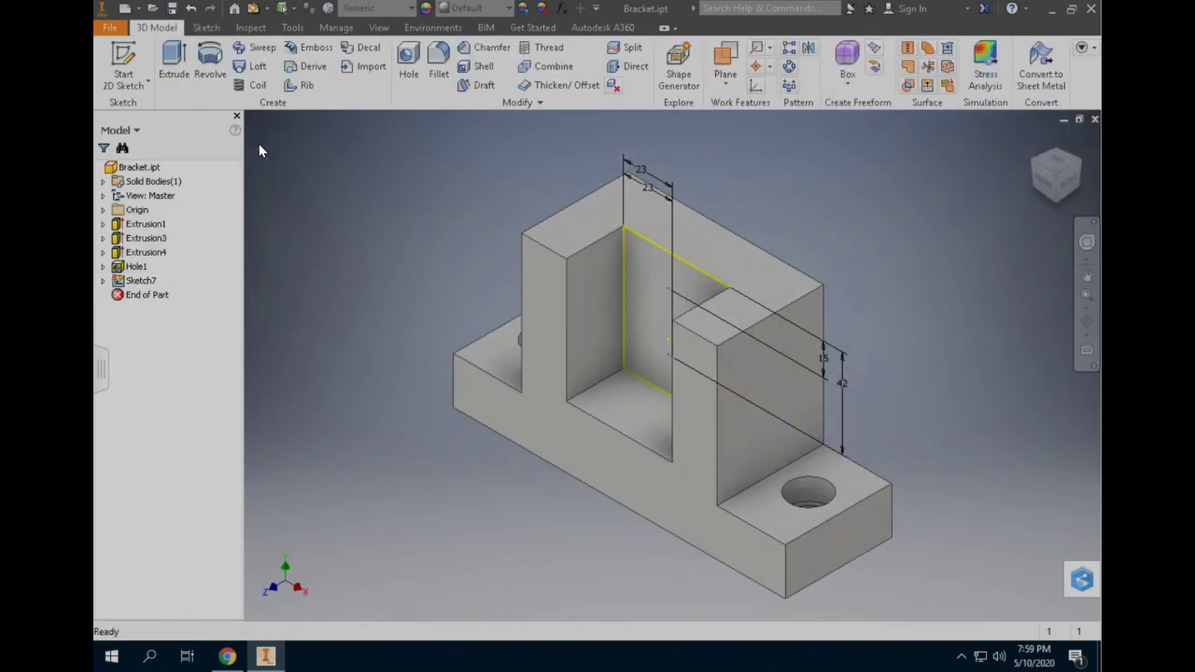
# Set up countersunk holes at the two recess sketch points with a 20 mm countersink diameter
pyautogui.click(408, 63)
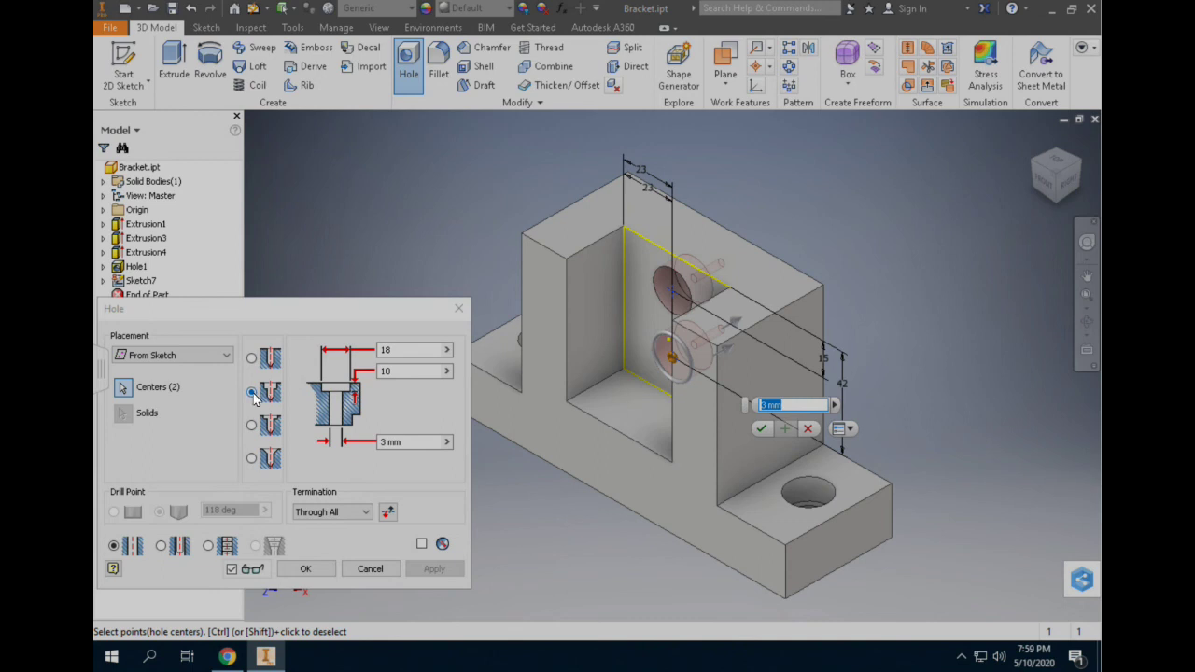
pyautogui.click(251, 459)
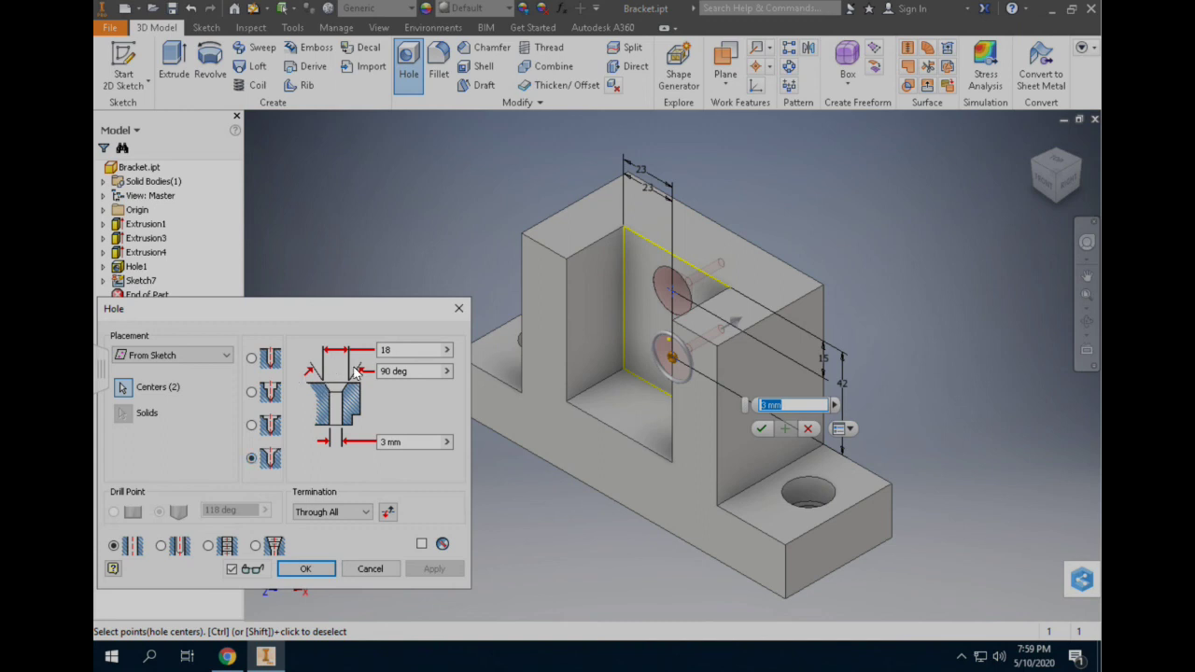
pyautogui.click(402, 352)
pyautogui.doubleClick(402, 352)
pyautogui.write('20')
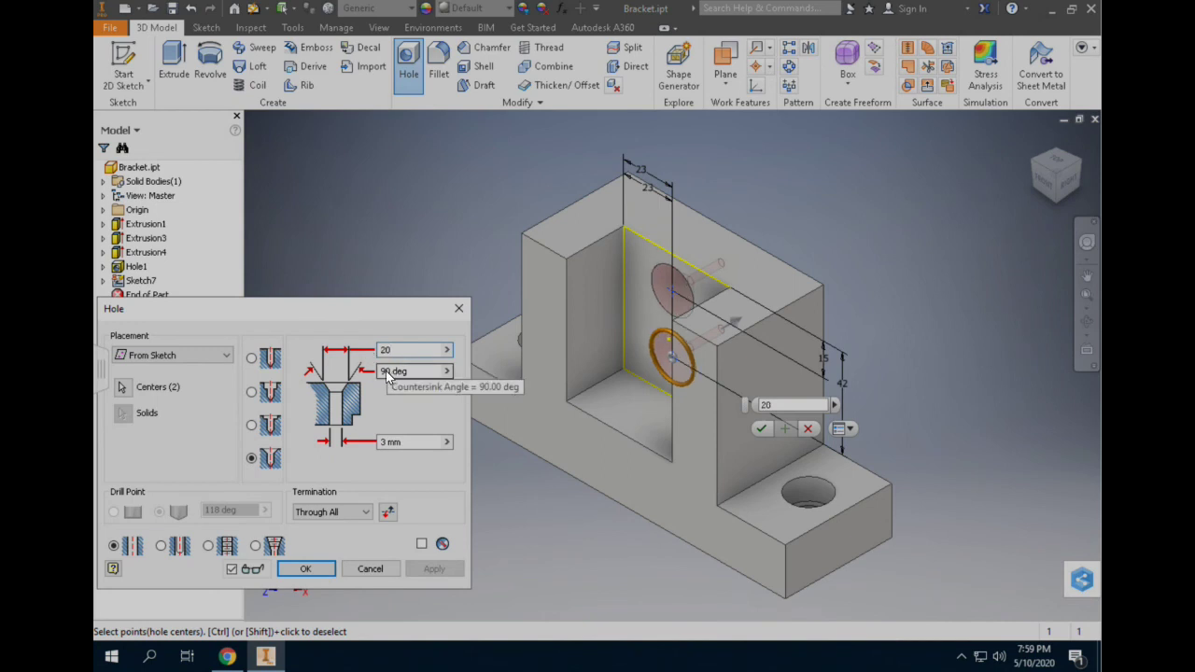
# Set the countersunk holes' drill diameter to 13 mm and complete the hole feature
pyautogui.click(402, 441)
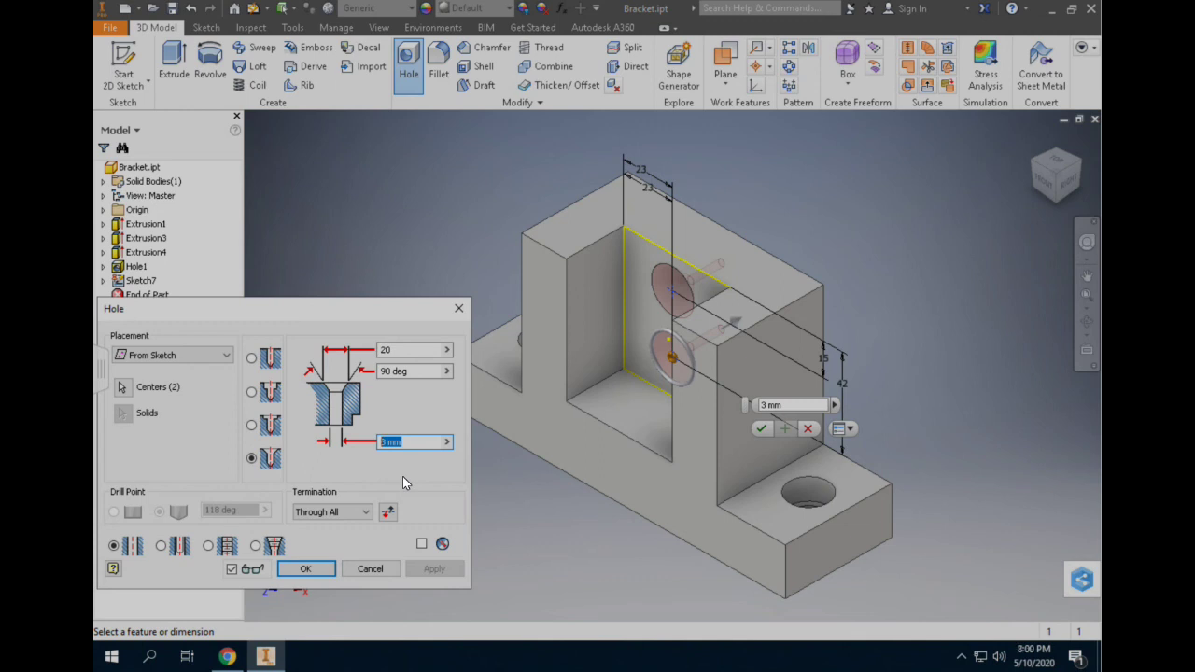
pyautogui.write('13')
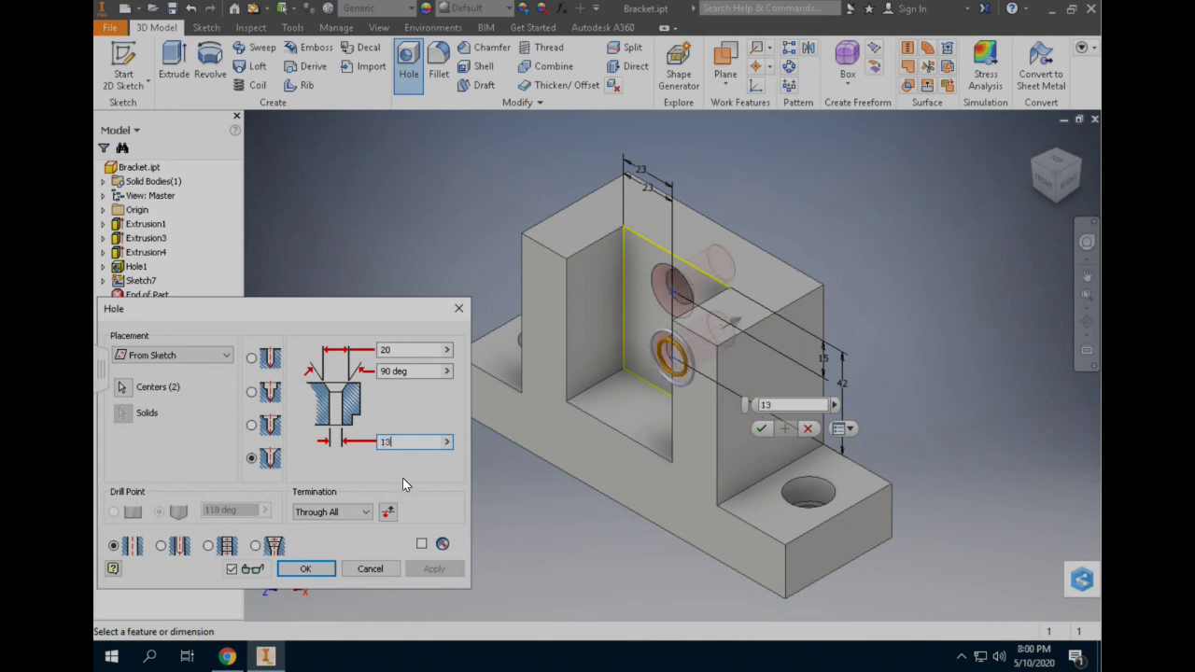
pyautogui.click(305, 568)
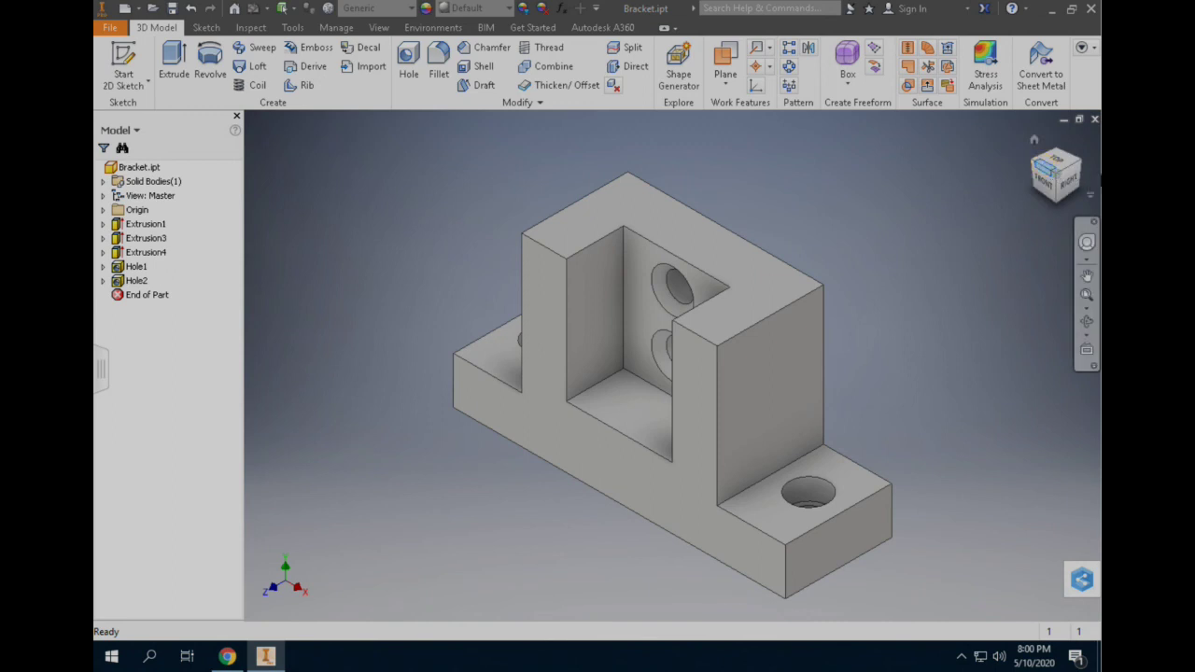
# Inspect the new countersunk holes, restore the home view and save the bracket part
pyautogui.moveTo(1027, 183)
pyautogui.mouseDown()
pyautogui.moveTo(1044, 194)
pyautogui.moveTo(1036, 171)
pyautogui.mouseUp()
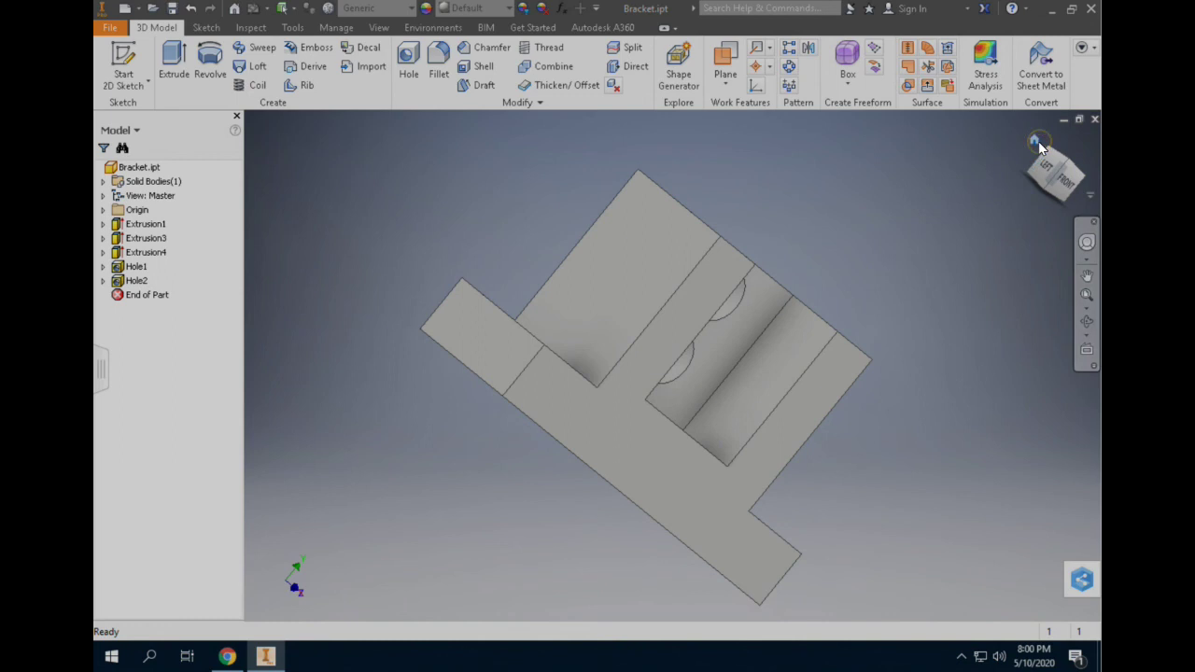
pyautogui.click(1036, 141)
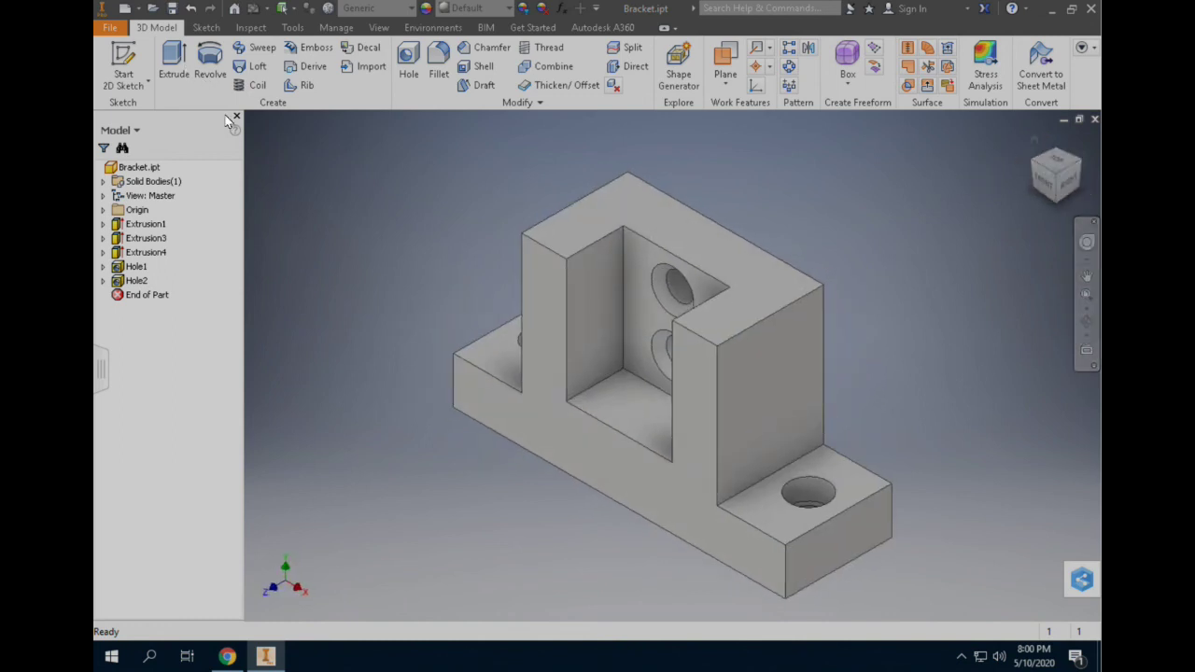
pyautogui.click(173, 10)
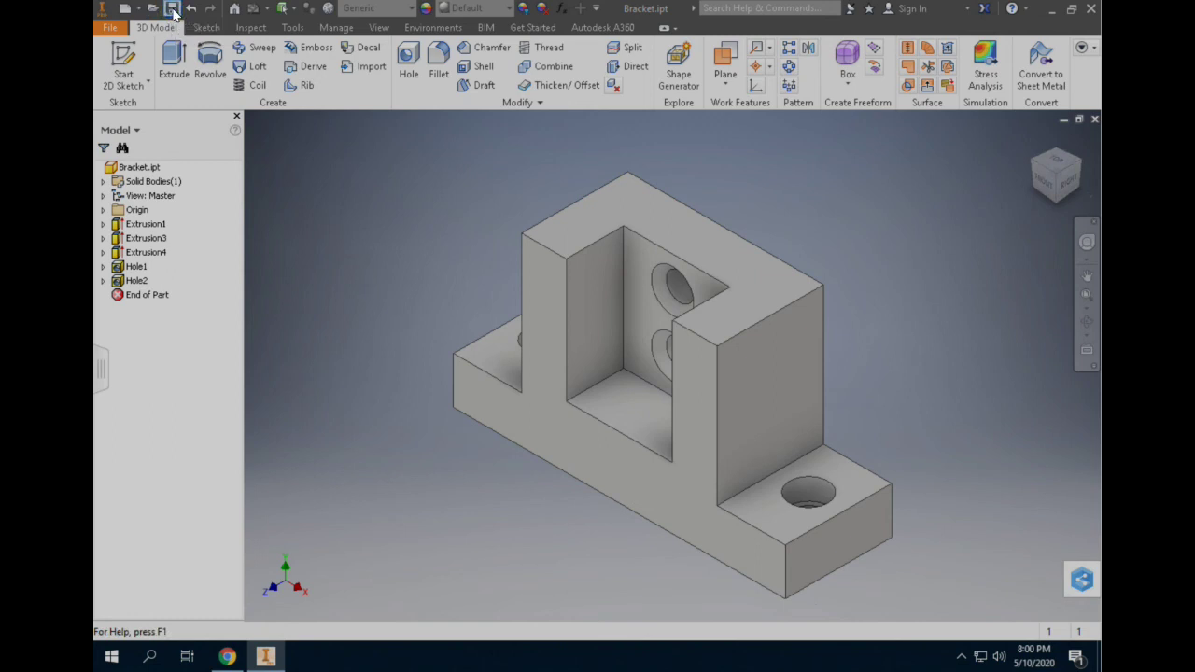